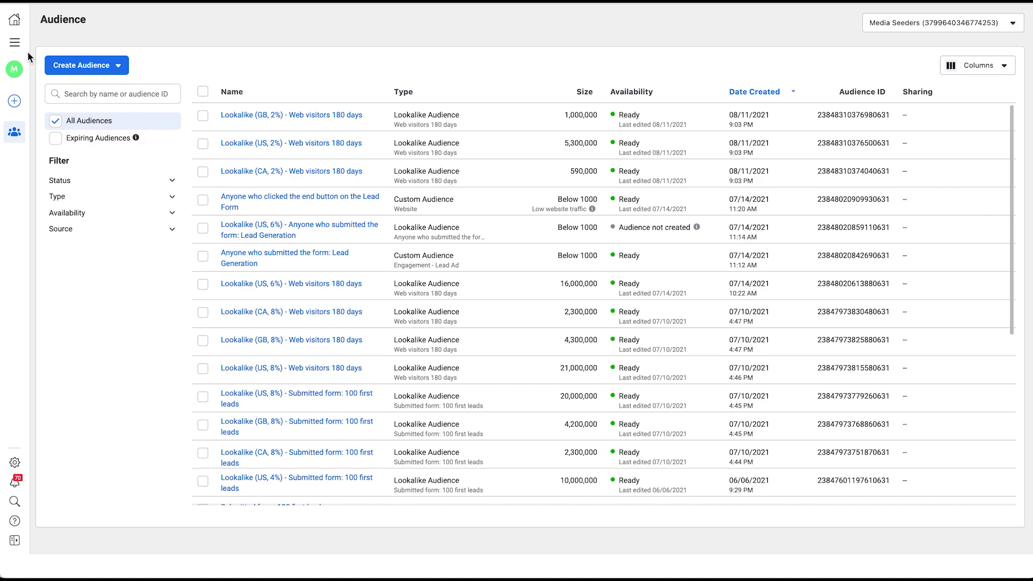
Start a new custom audience with Customer list as its source
left_click(16, 44)
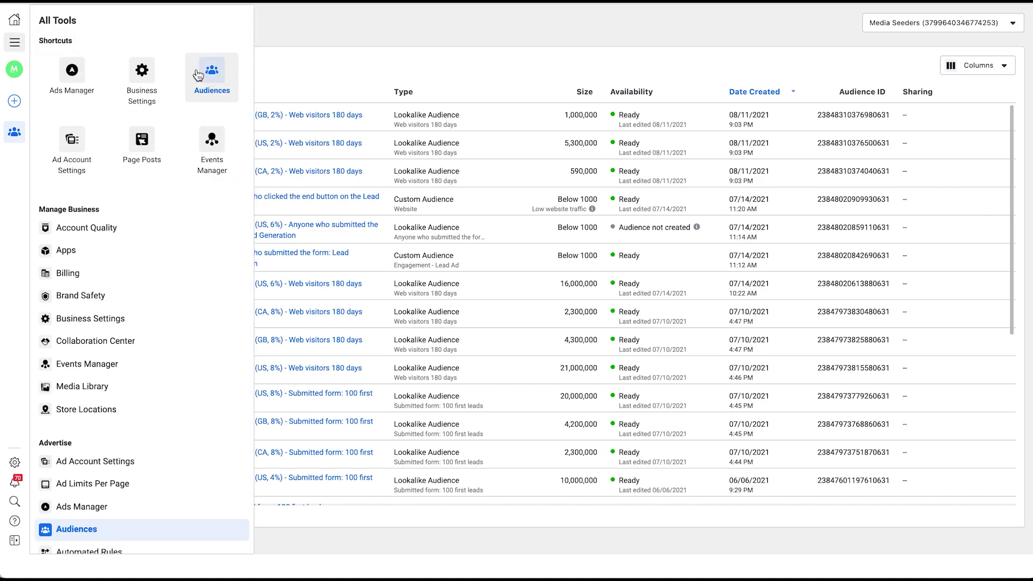
left_click(439, 31)
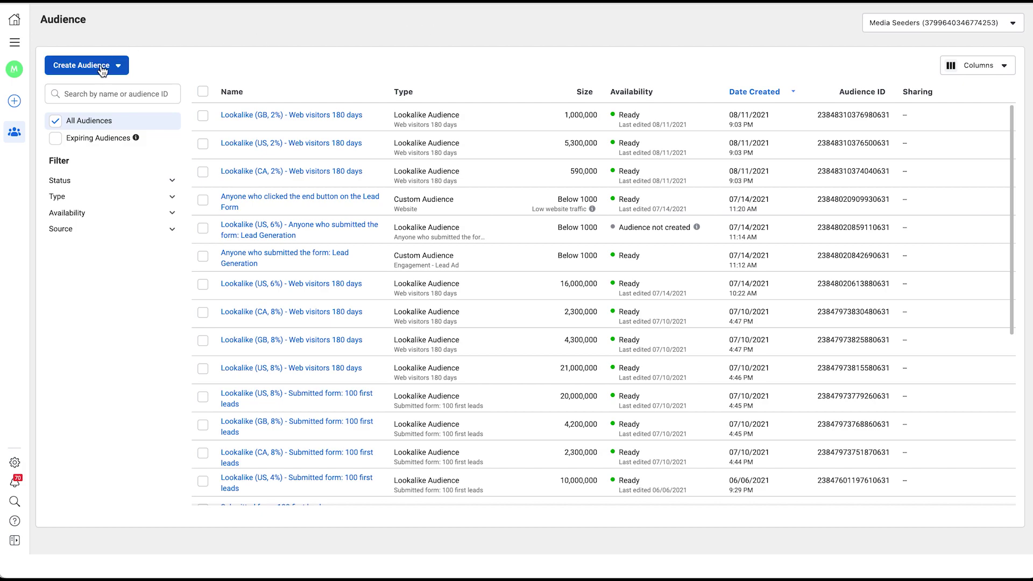
left_click(81, 65)
left_click(94, 94)
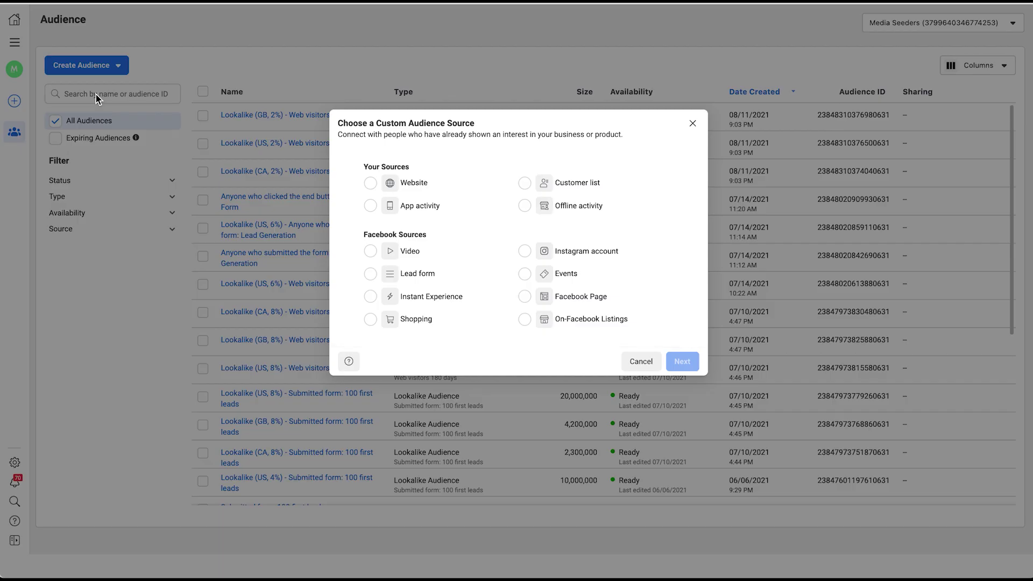
left_click(525, 184)
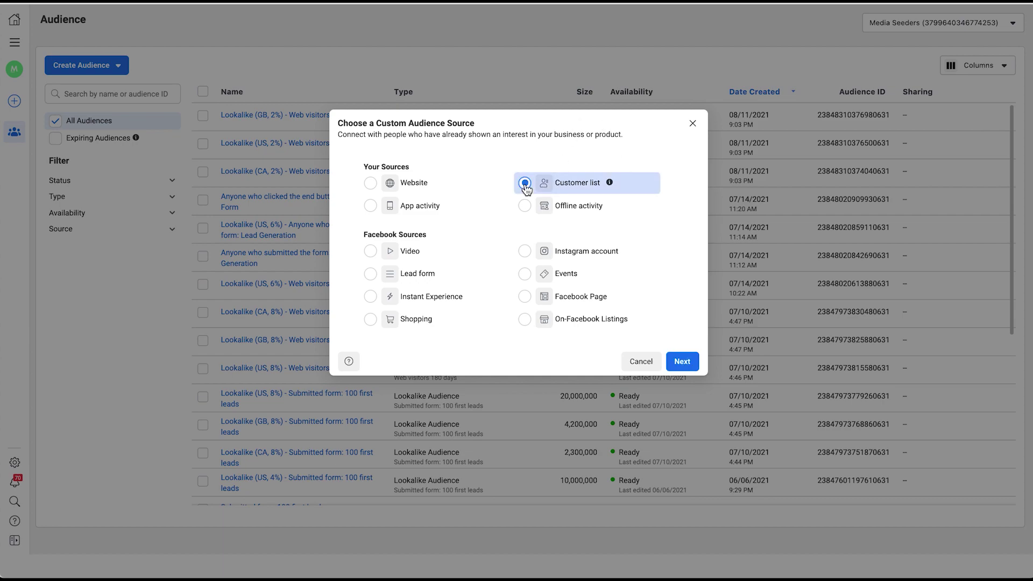
Download the example customer file template and open the CSV
left_click(683, 362)
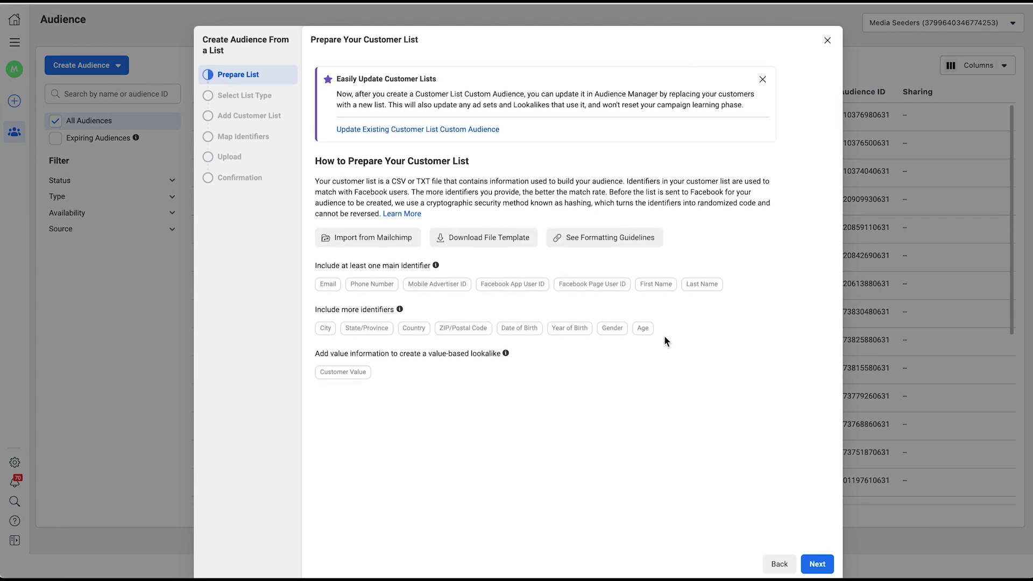
left_click(482, 239)
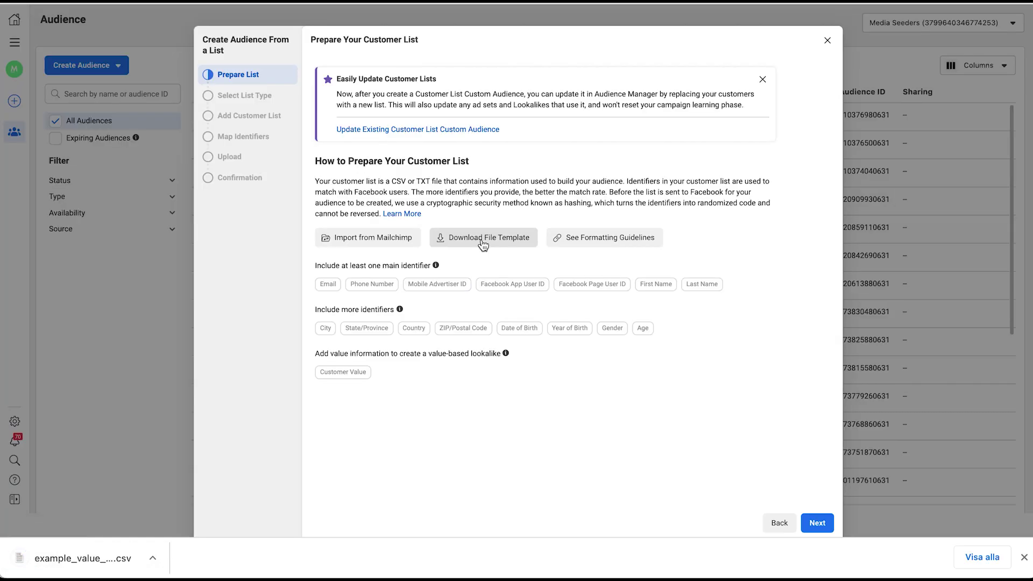
left_click(76, 559)
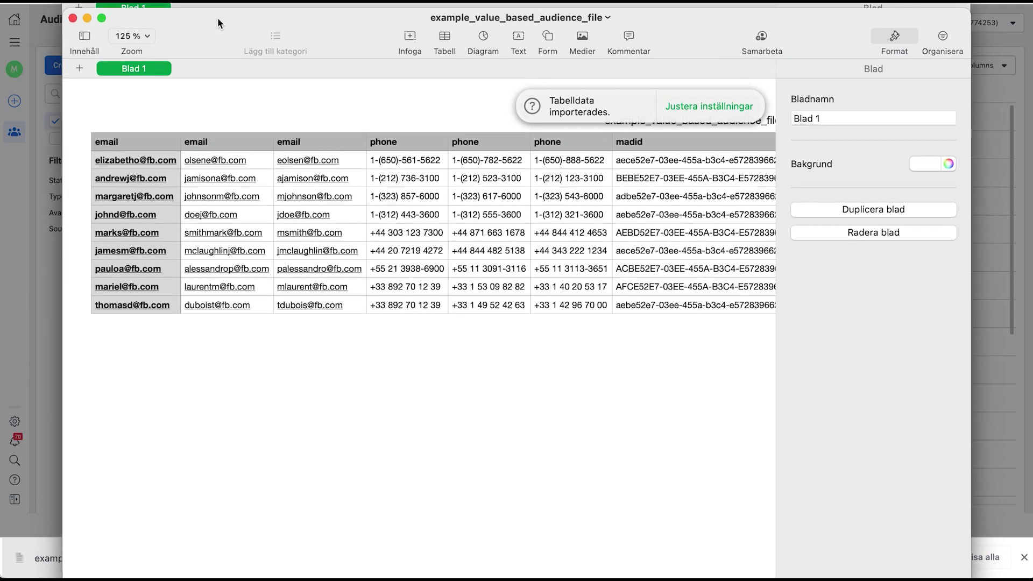
Clear all the sample data from the template table
left_click_drag(213, 7, 218, 18)
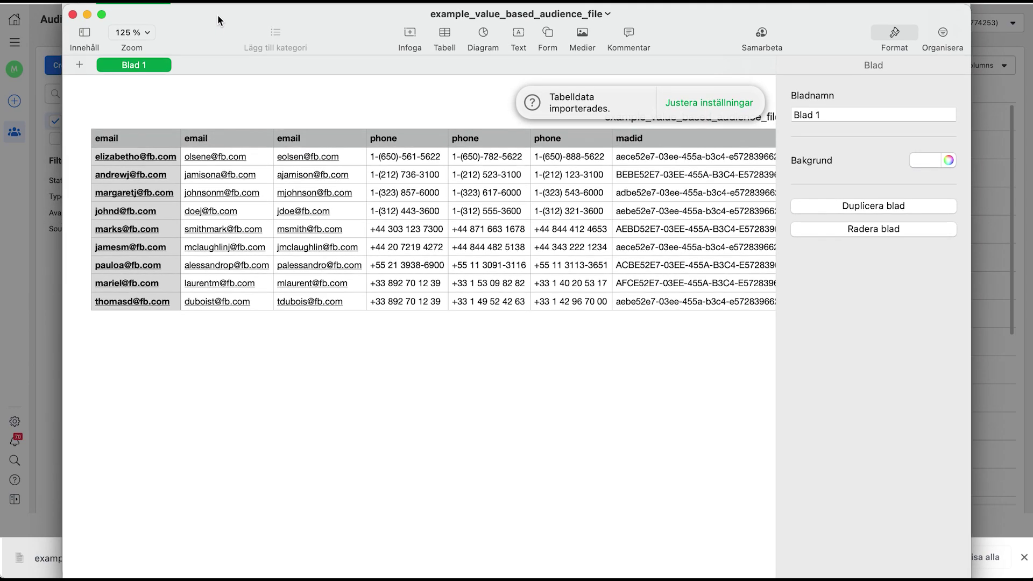
left_click(98, 157)
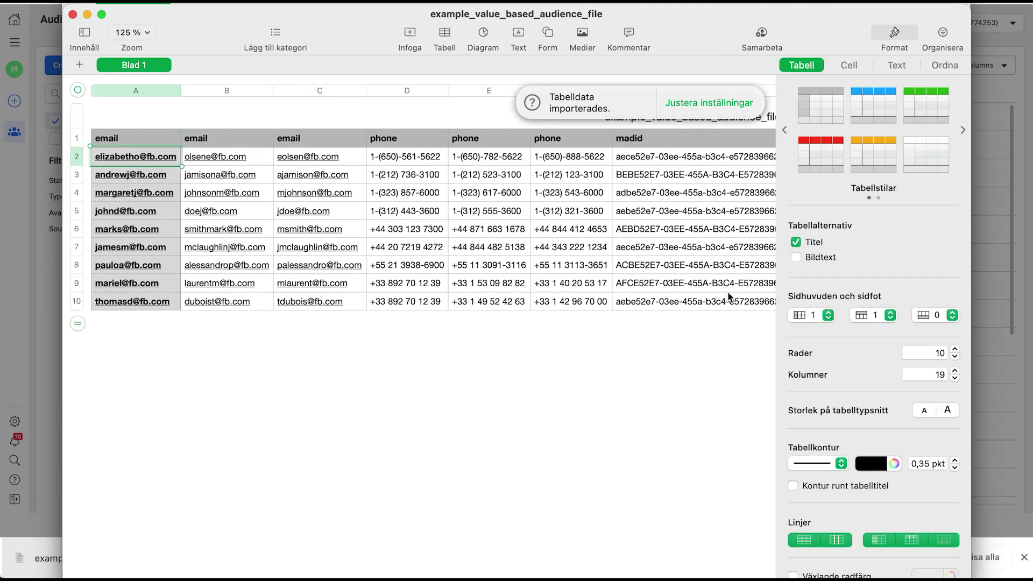
scroll(747, 318, "right", 15)
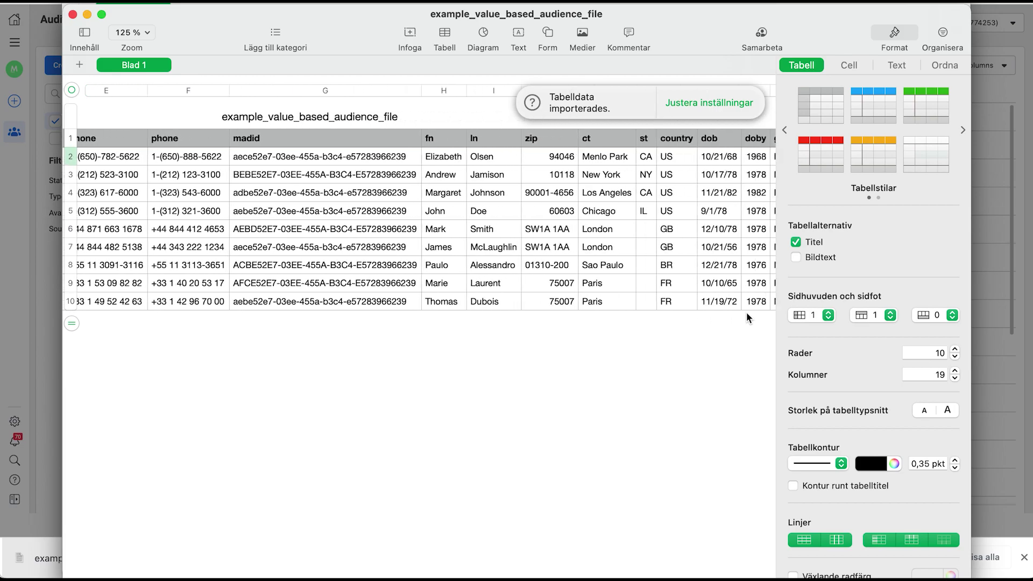
scroll(461, 307, "left", 4)
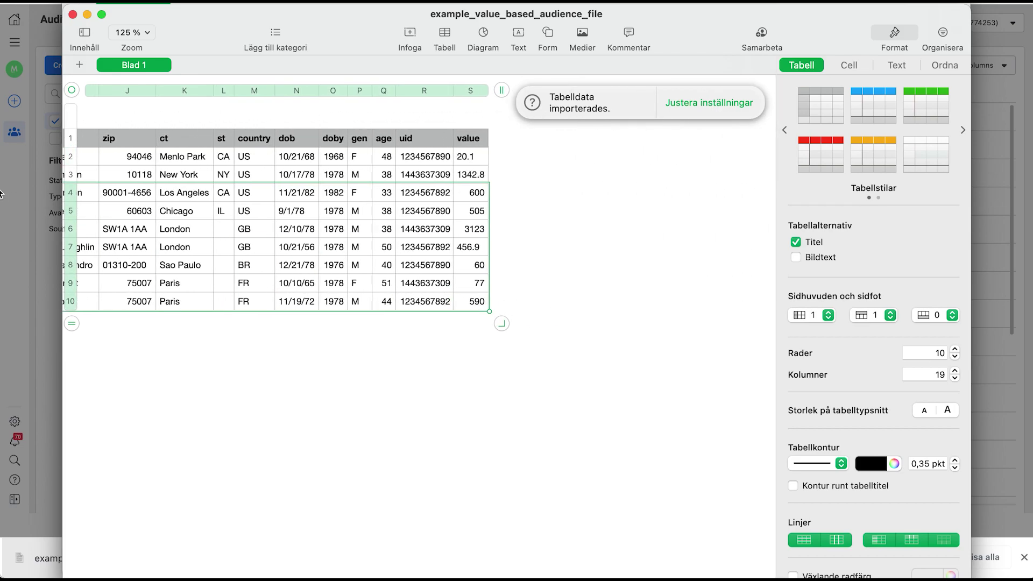
scroll(461, 308, "left", 4)
scroll(376, 269, "left", 4)
scroll(269, 242, "left", 3)
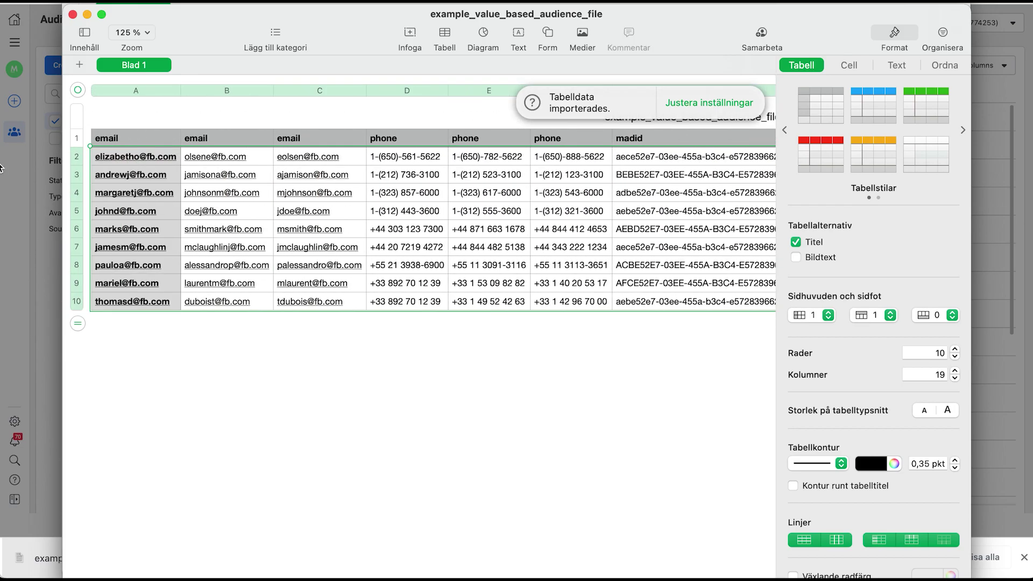
key("Delete")
left_click(175, 163)
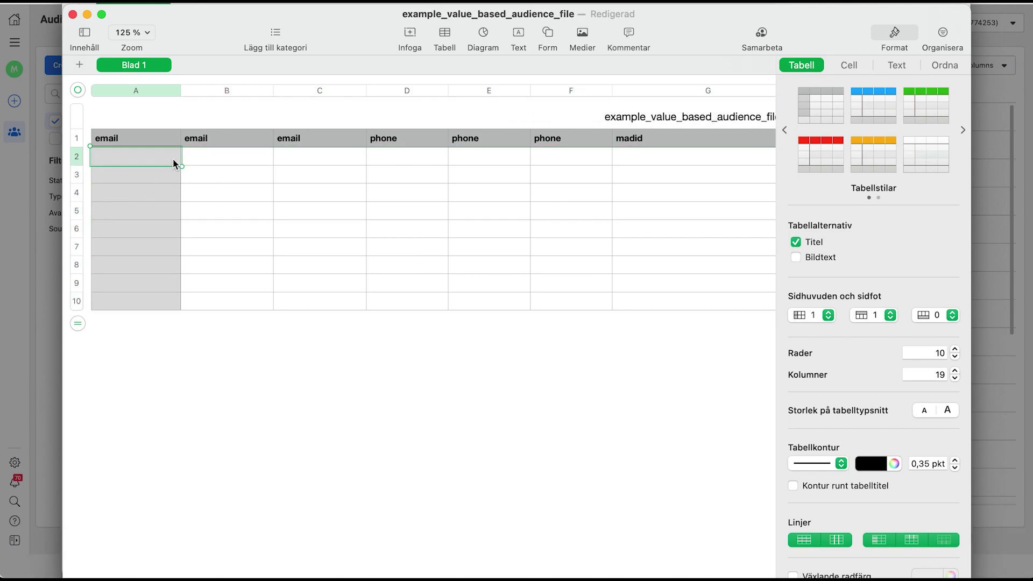
key("super+v")
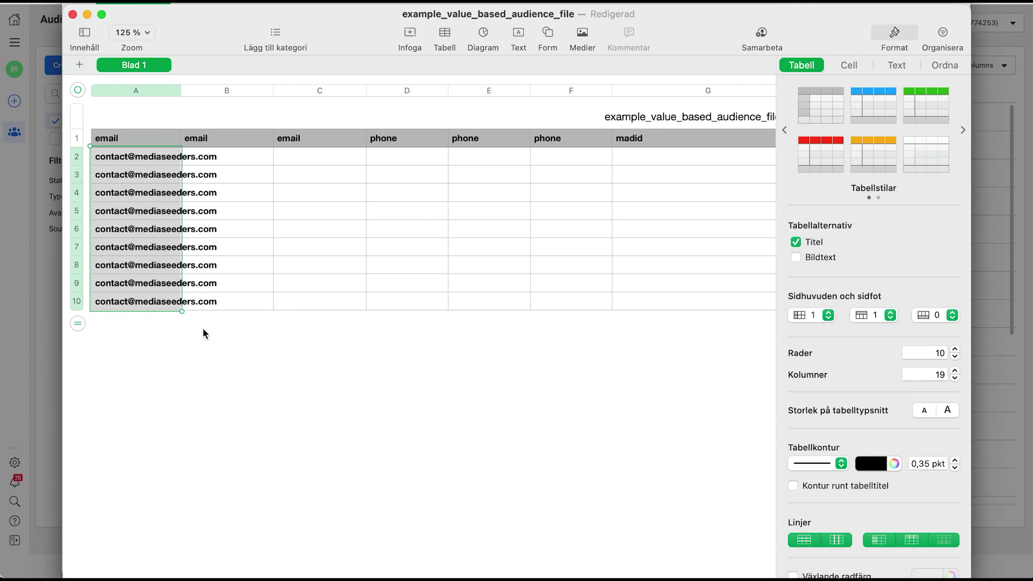
left_click(253, 406)
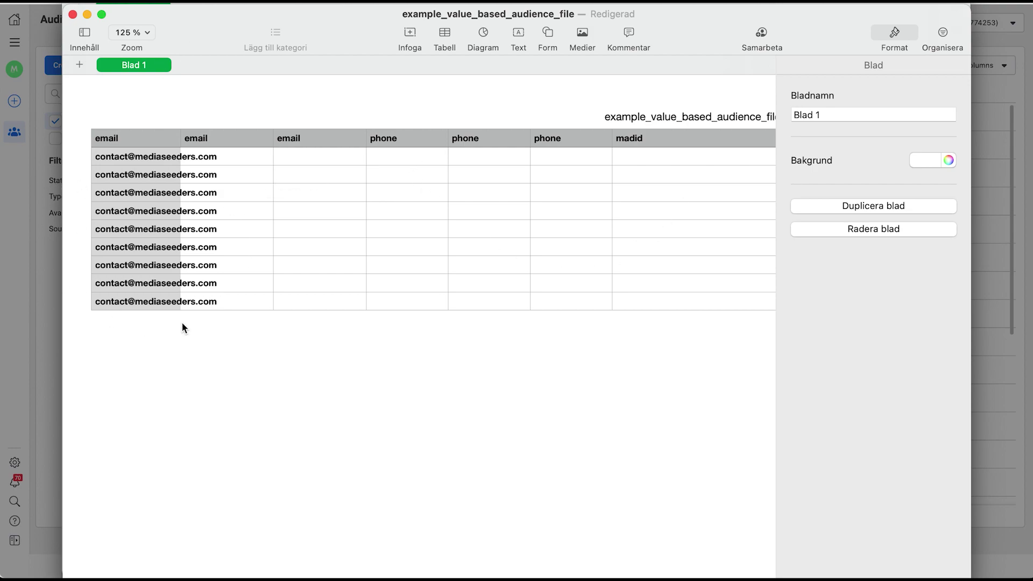
left_click(102, 2)
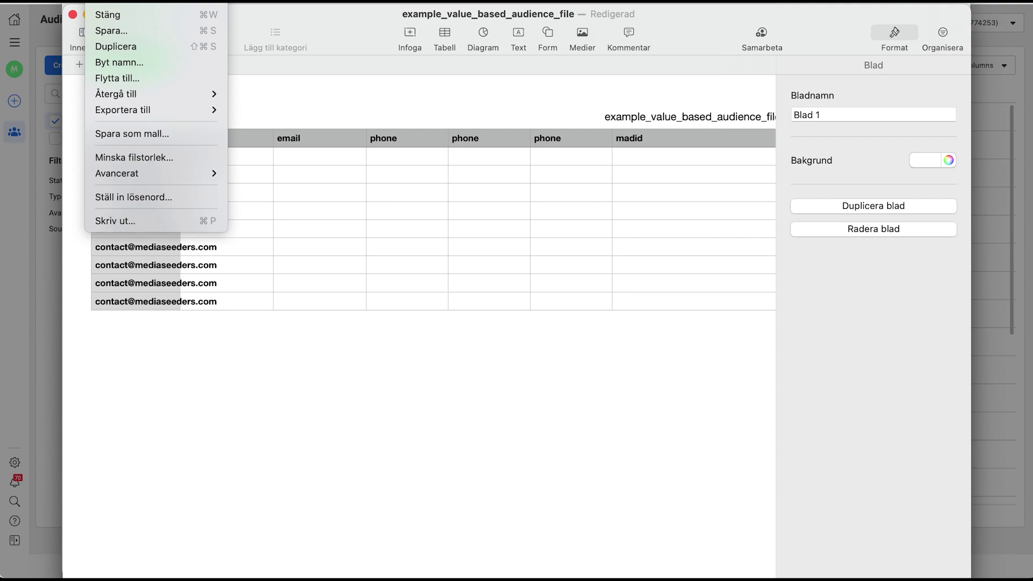
mouse_move(153, 110)
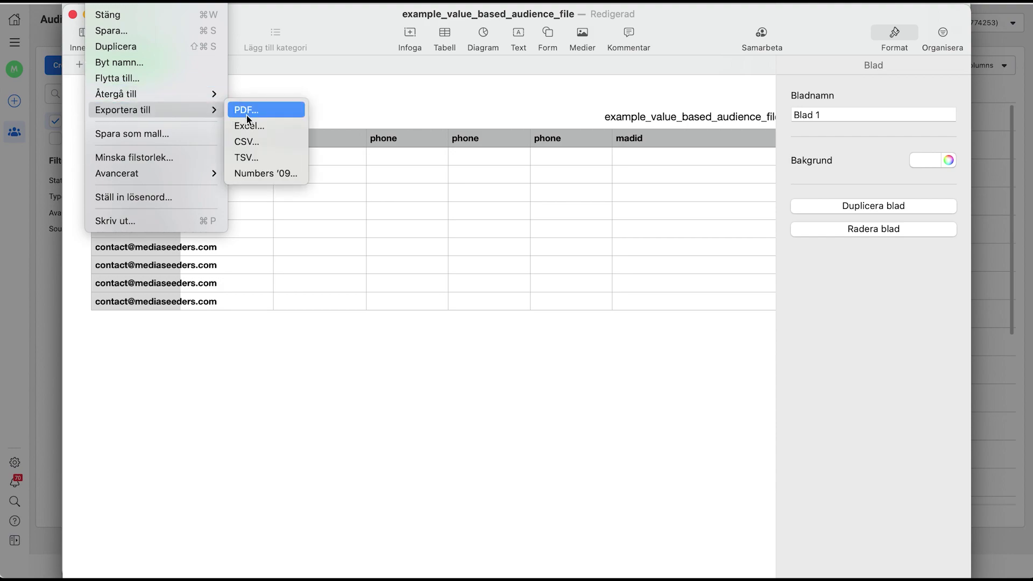
Export the sheet to CSV as customers_2021 on the desktop (Skrivbord)
left_click(258, 142)
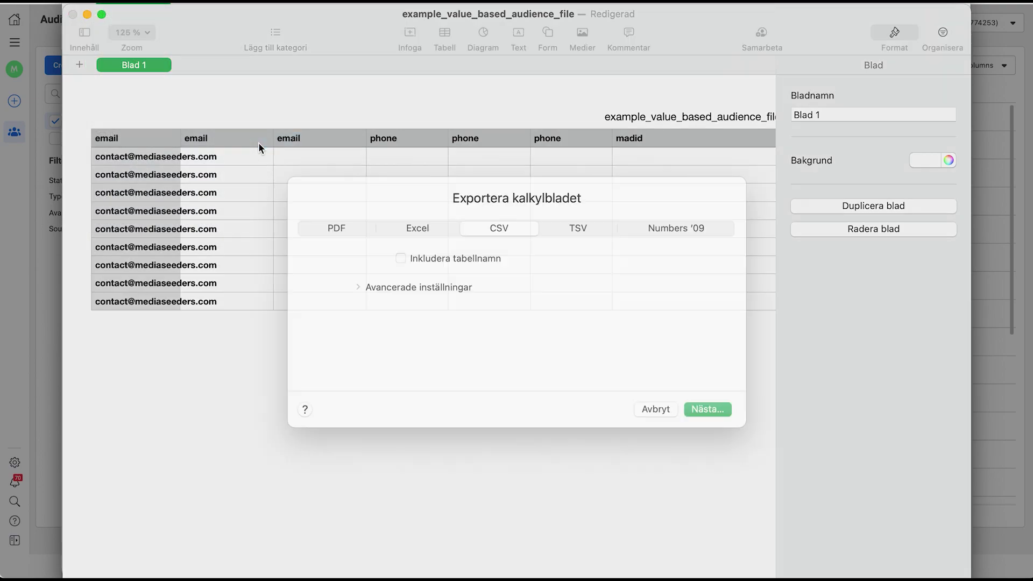
left_click(721, 425)
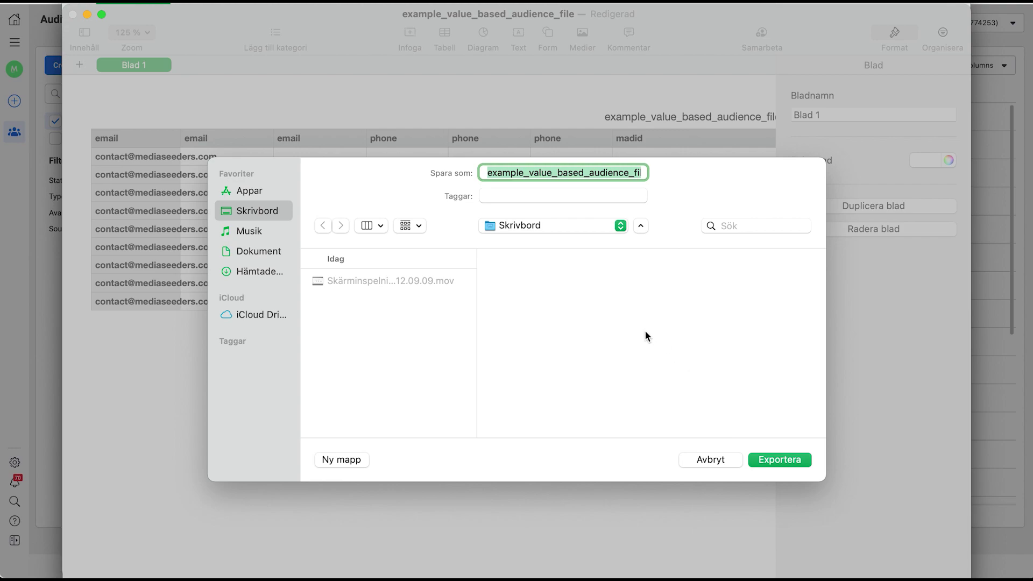
type("customers")
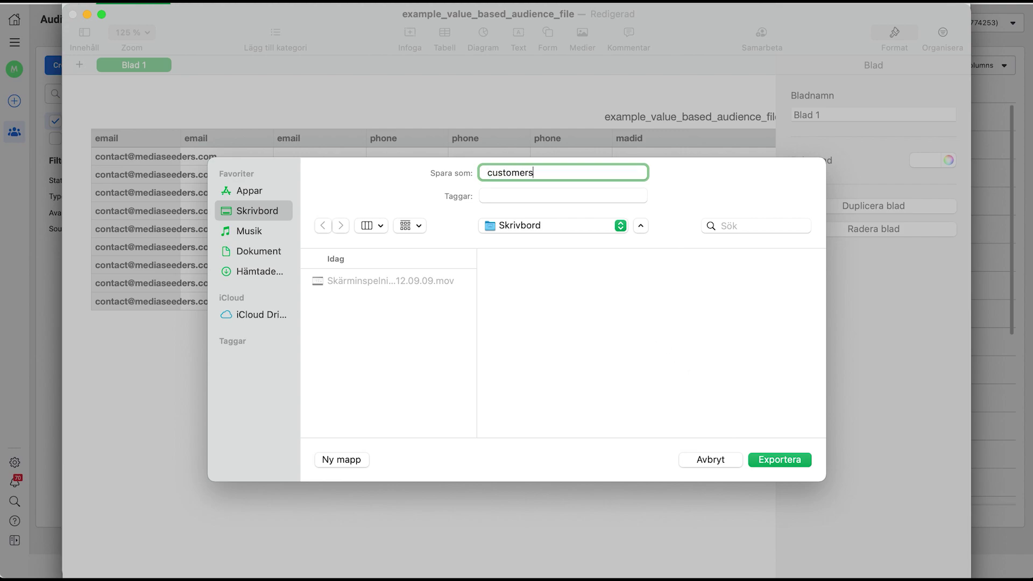
type(" 2021")
key("Left")
key("Left")
key("Left")
key("BackSpace")
type("_")
key("Return")
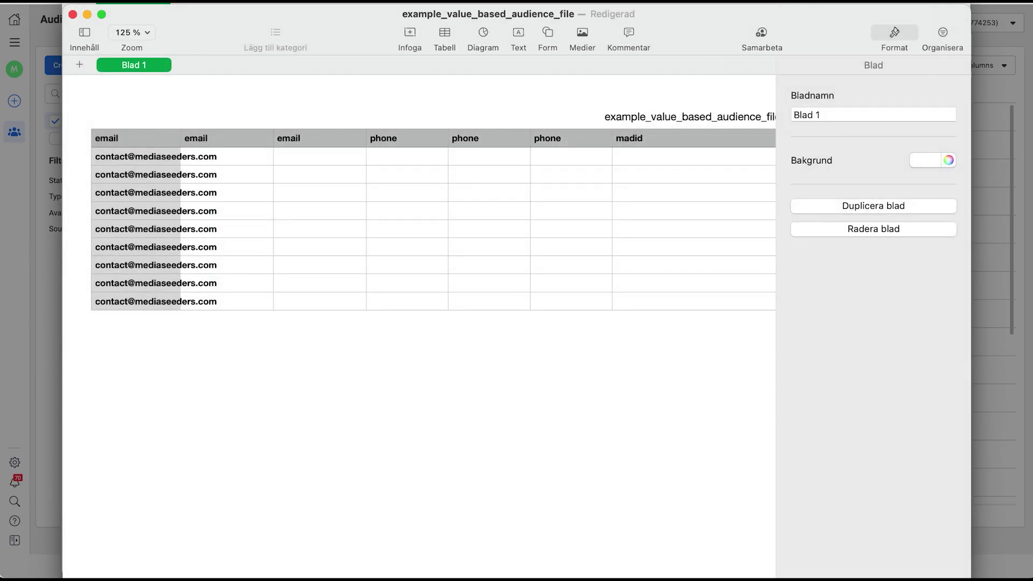
Back in the browser, answer No to the customer value question and reach Add Customer List
left_click(39, 161)
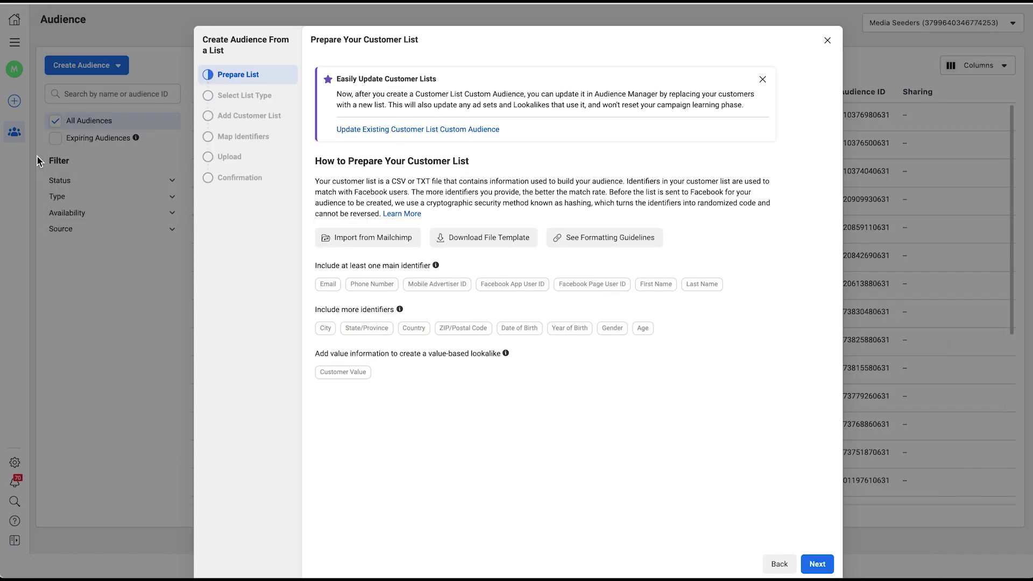
left_click(817, 564)
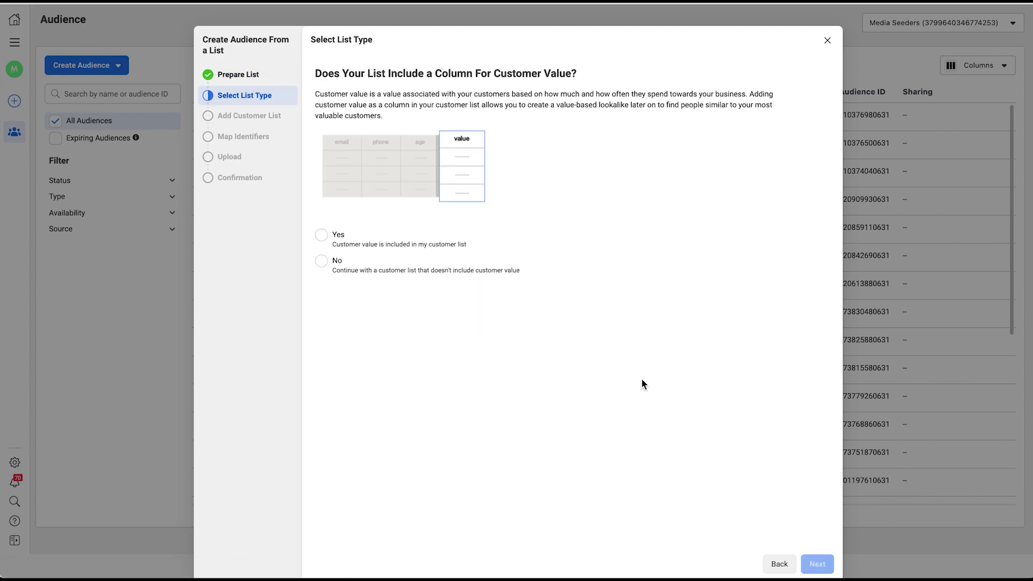
left_click(321, 261)
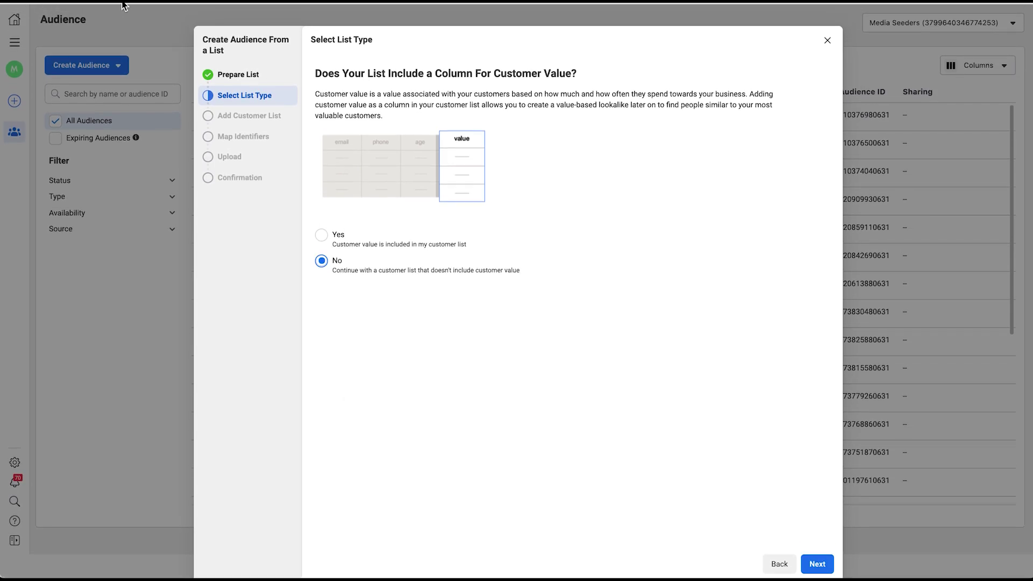
left_click(818, 565)
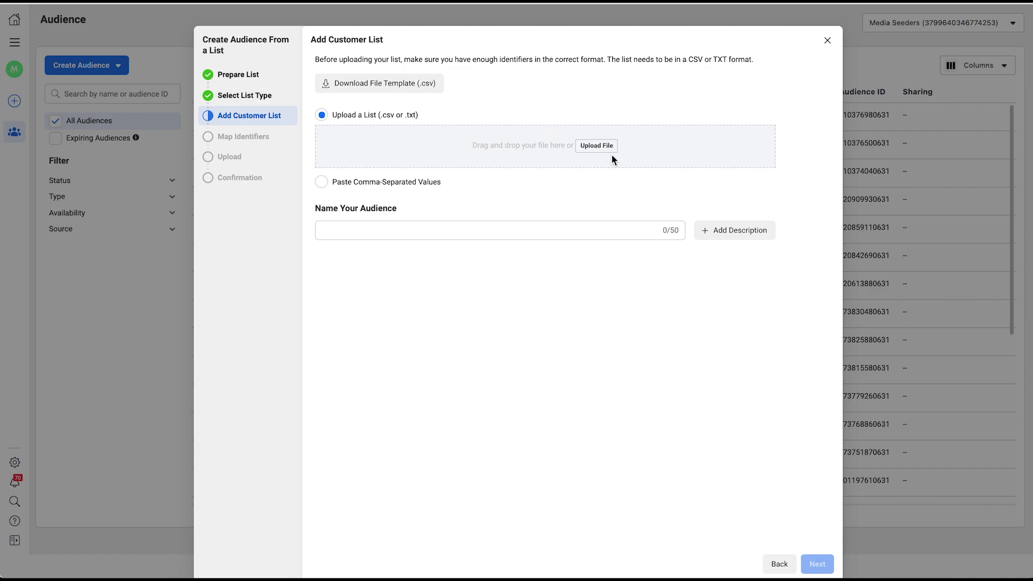
Attach customers_2021.csv from the desktop as the customer list
left_click(177, 554)
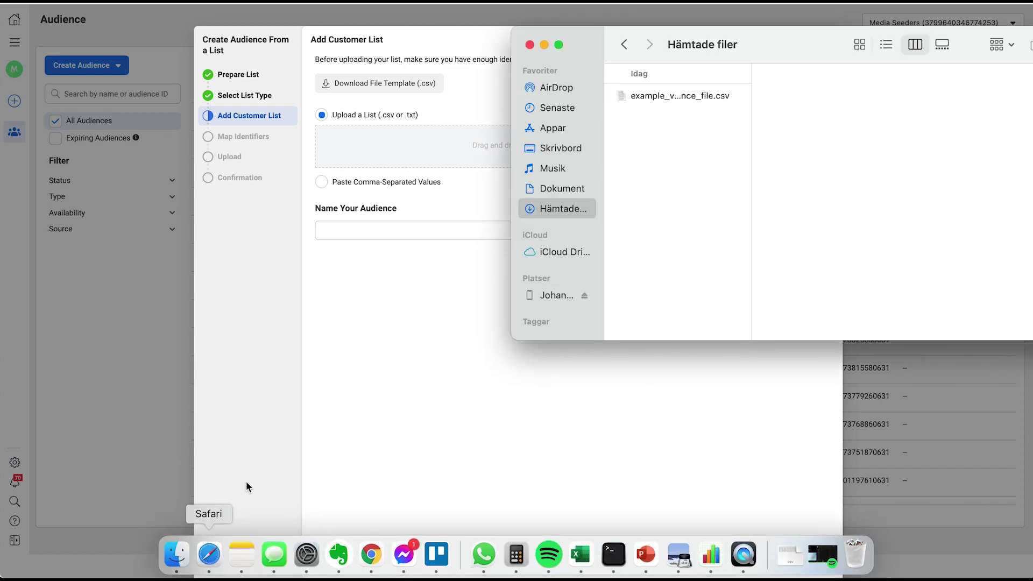
left_click(558, 153)
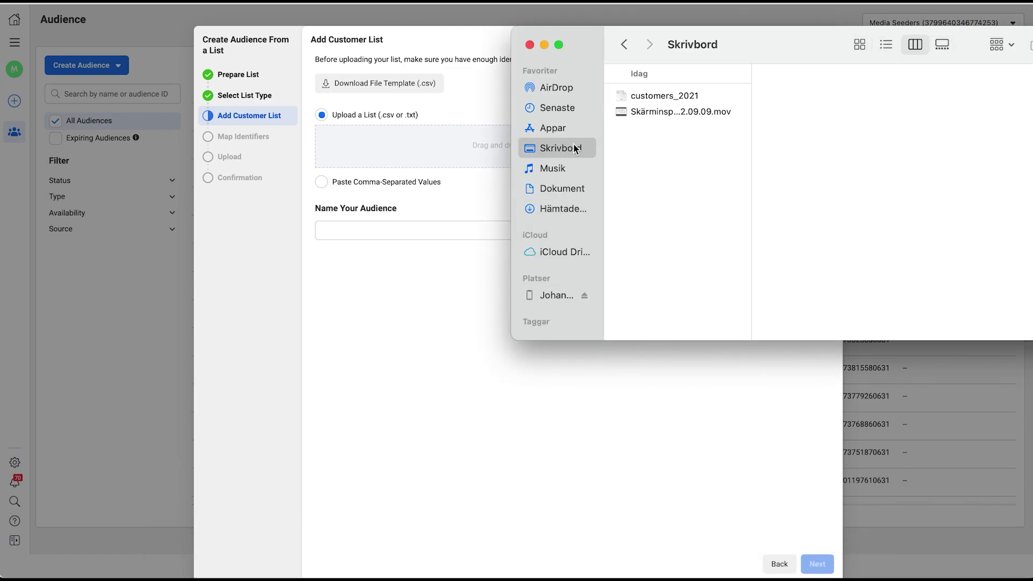
left_click_drag(618, 95, 388, 147)
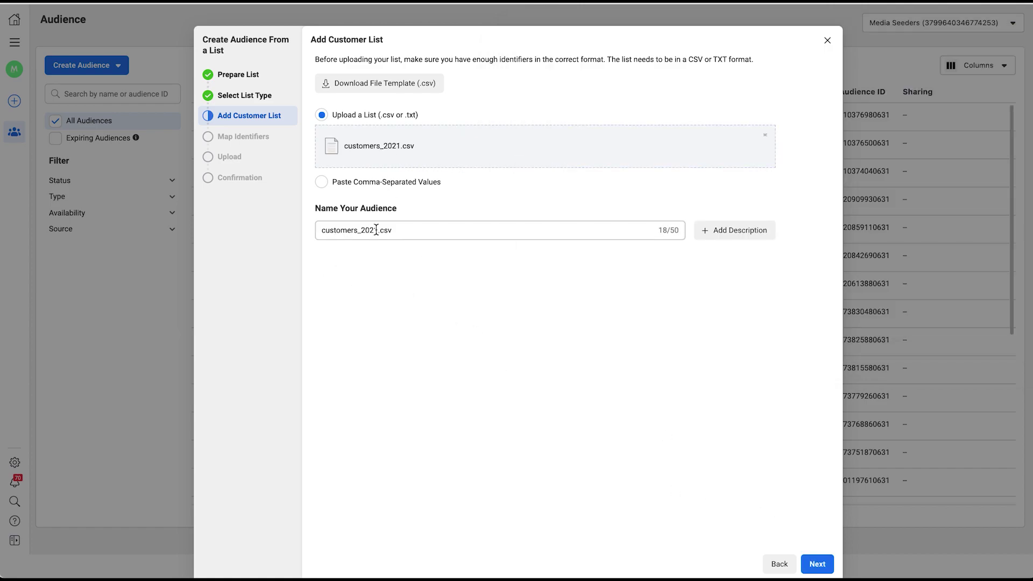
left_click(817, 563)
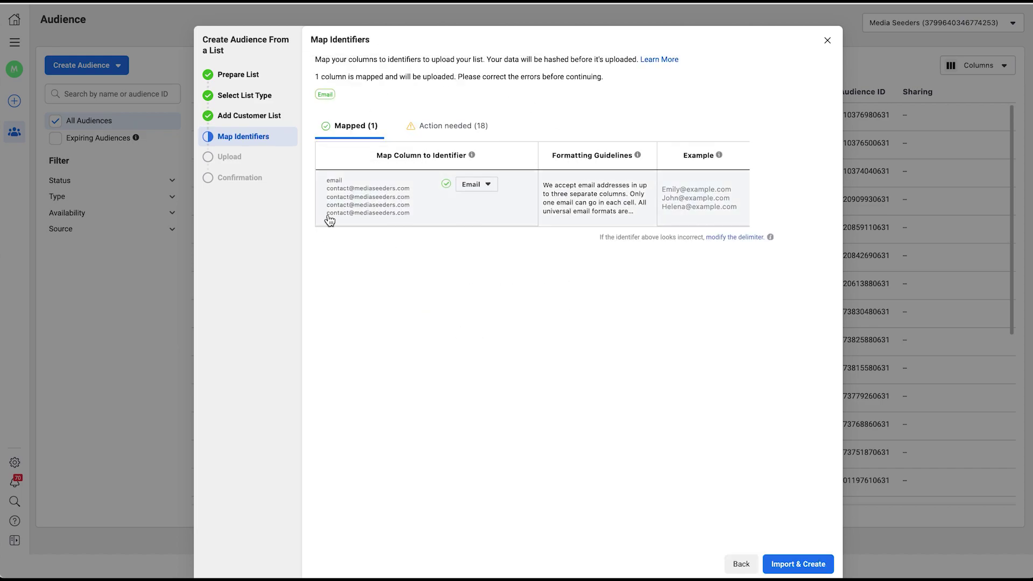
Import the list, uploading anyway despite unmapped identifiers, and confirm with Done
left_click(800, 564)
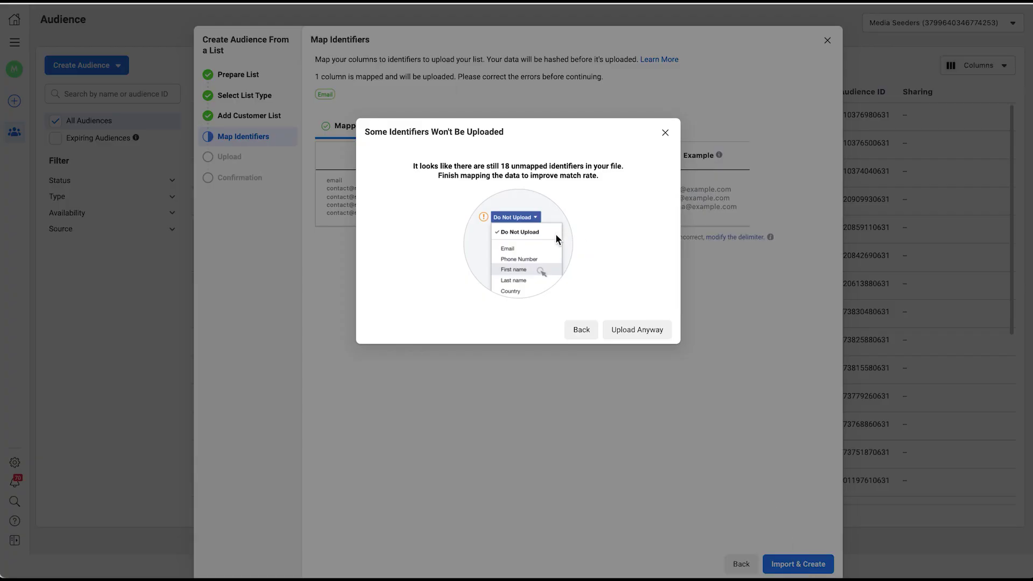
left_click(636, 330)
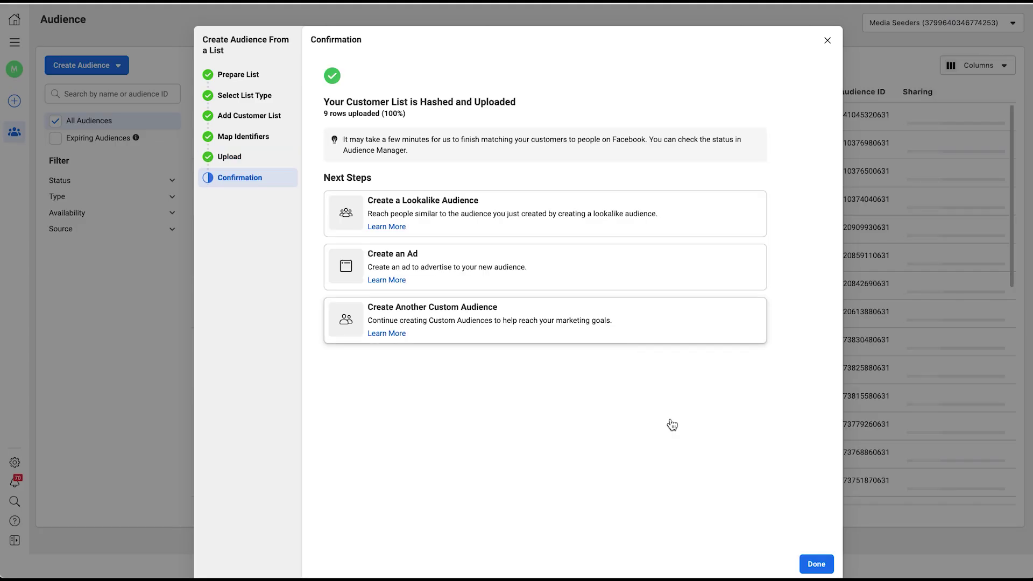
left_click(816, 564)
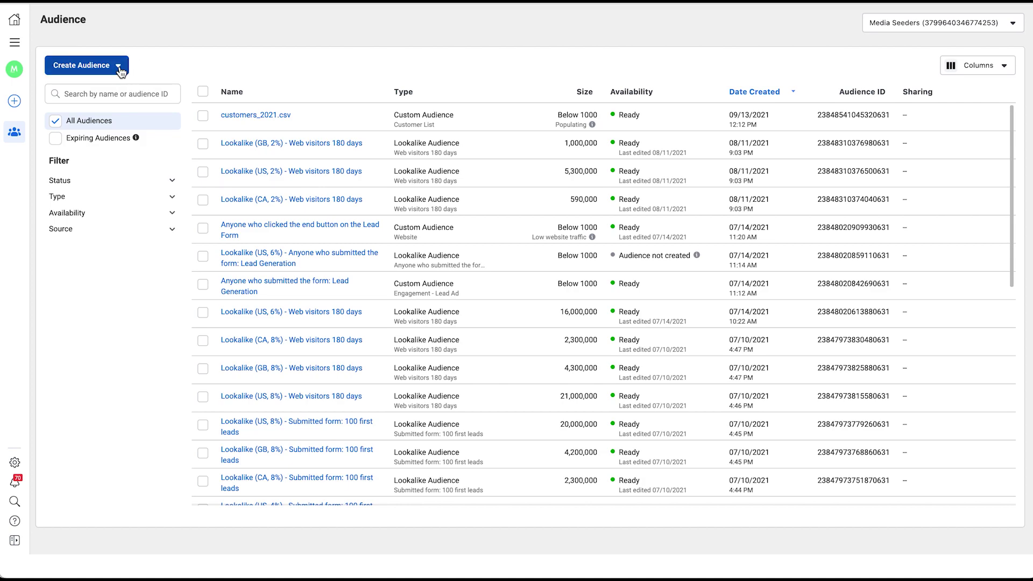
left_click(99, 65)
left_click(101, 94)
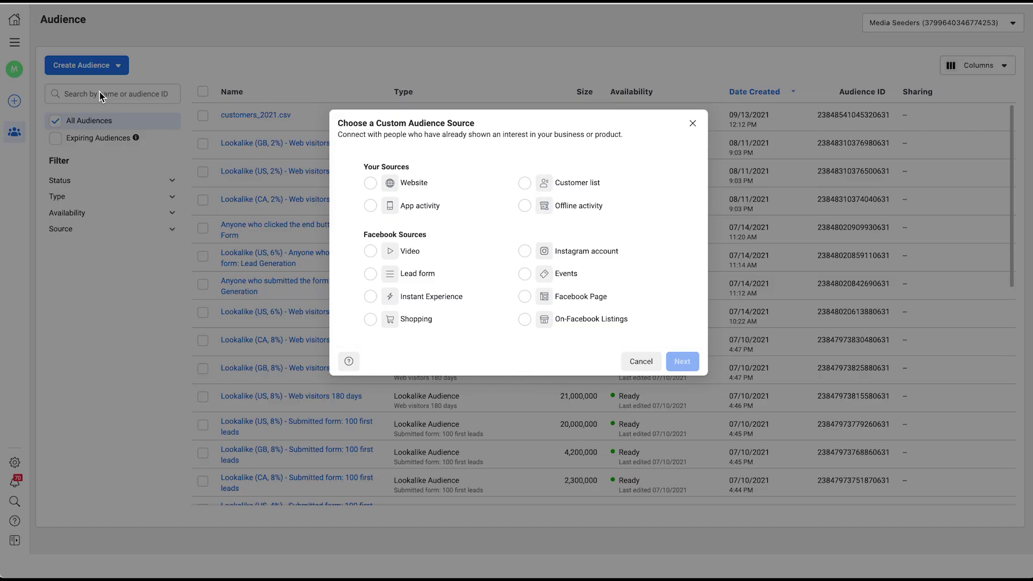
mouse_move(431, 183)
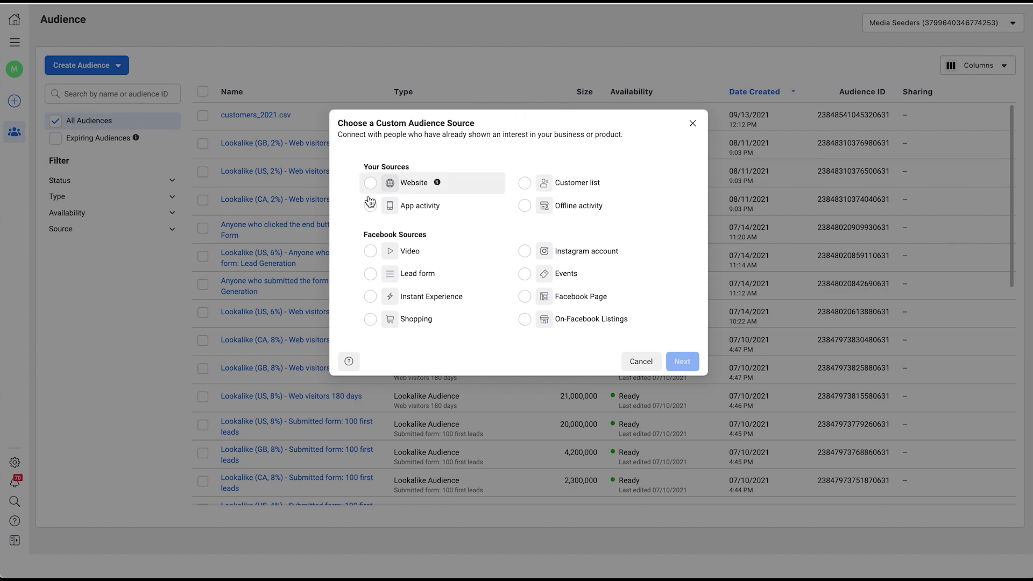
left_click(370, 183)
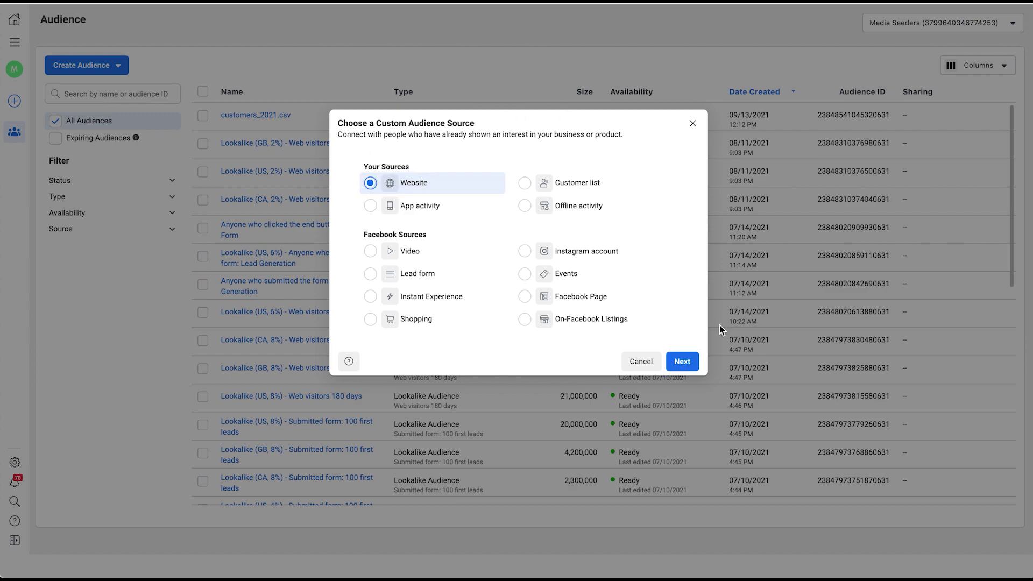
left_click(695, 358)
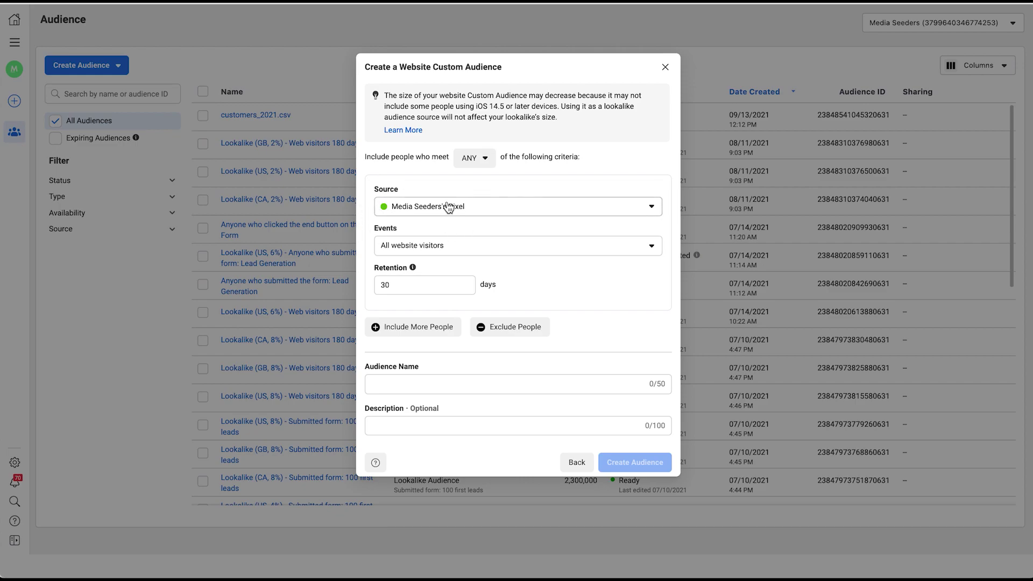
left_click(476, 249)
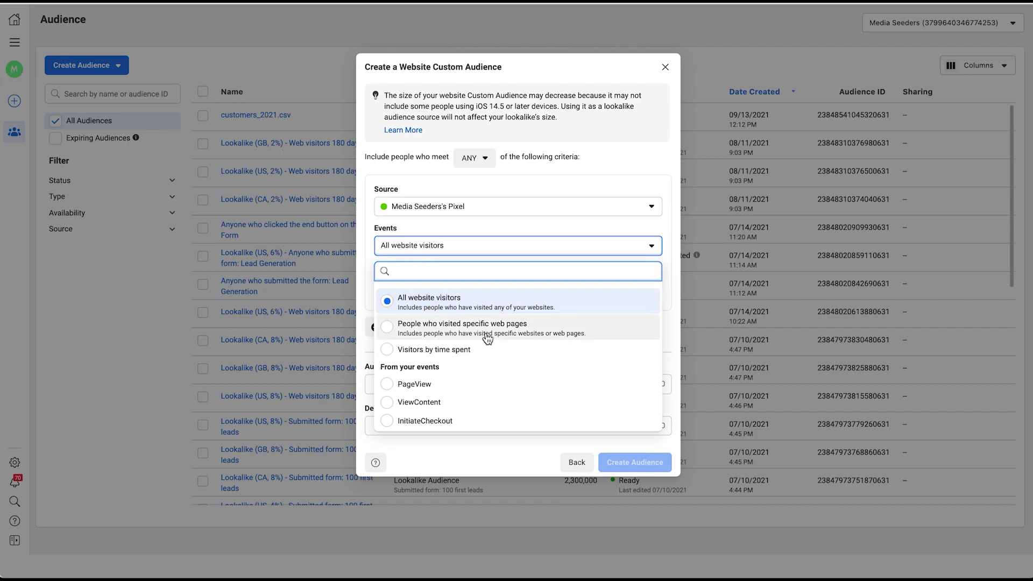
Target visitors of pages whose URL contains /thankyou, with 180-day retention
left_click(530, 332)
double_click(446, 261)
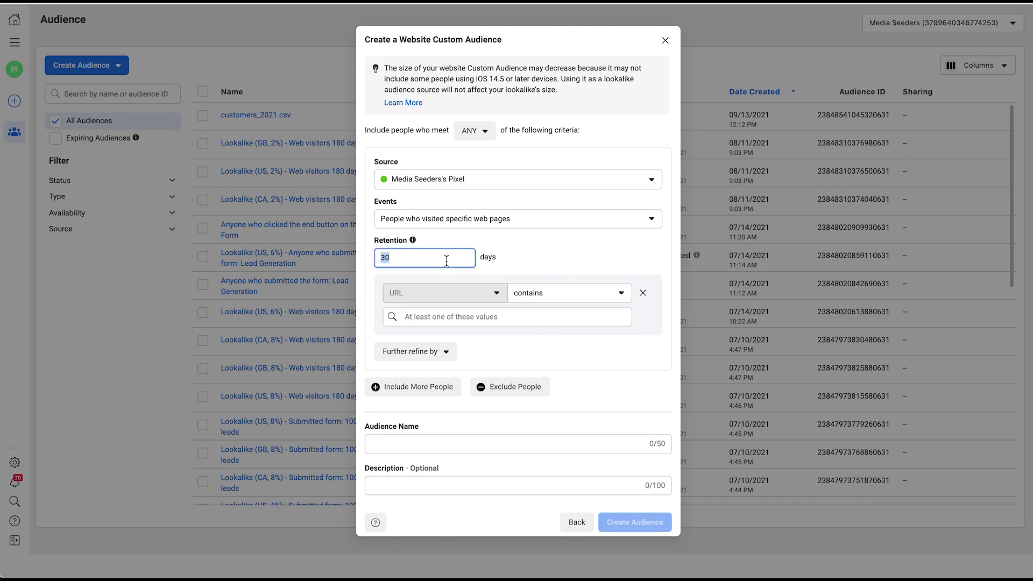
type("180")
left_click(623, 264)
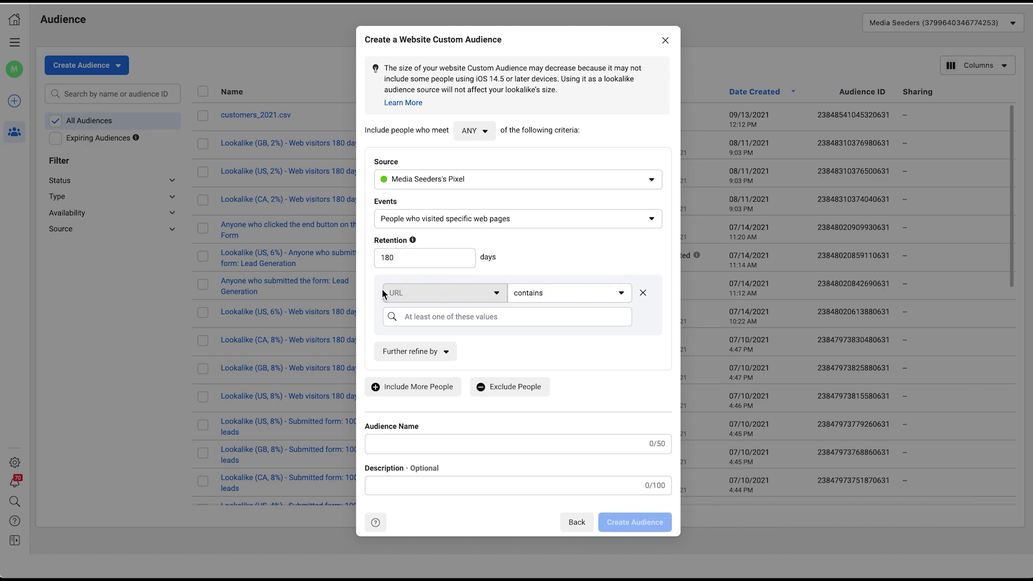
left_click(458, 315)
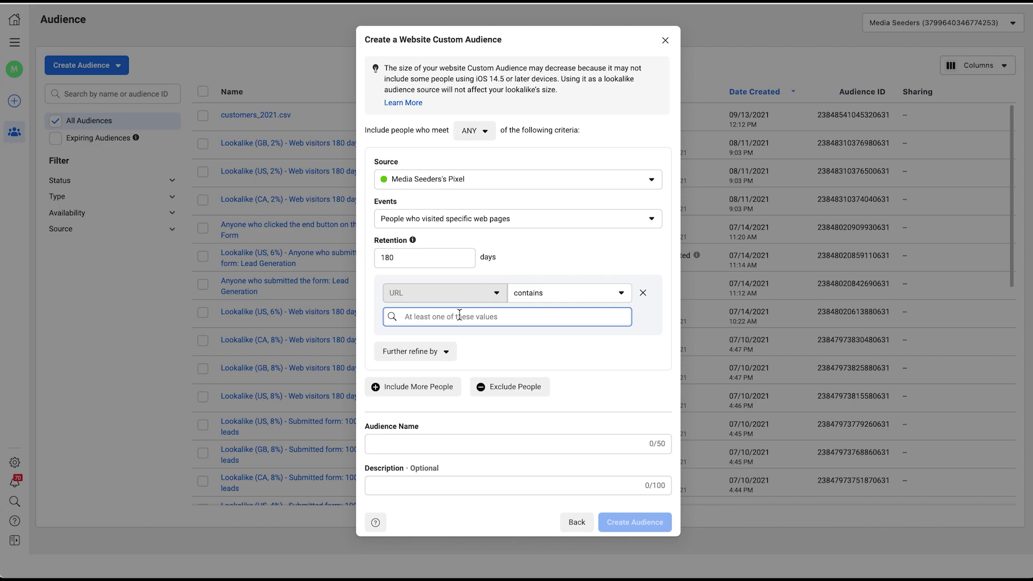
type("/than")
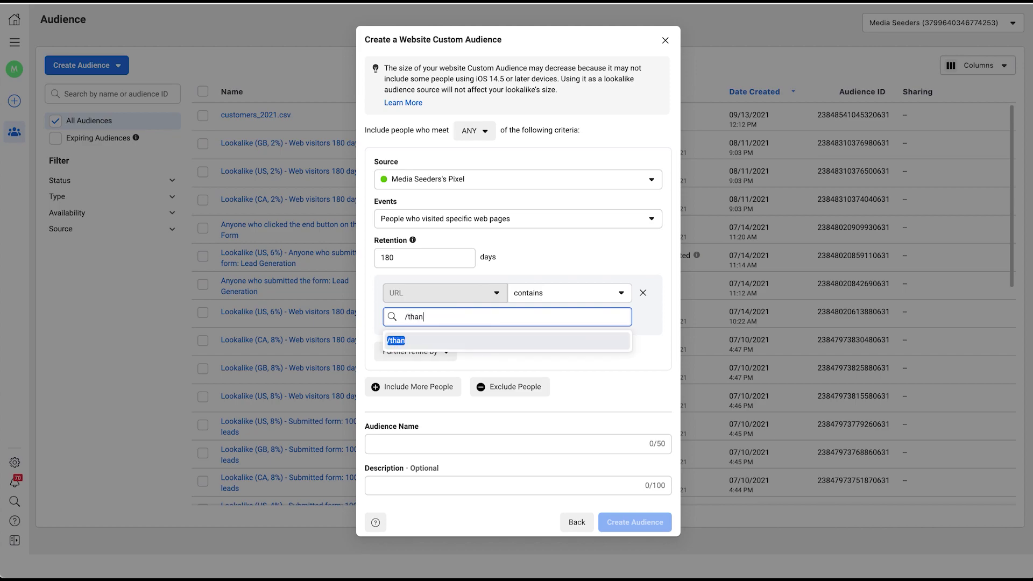
type("kyou")
key("Return")
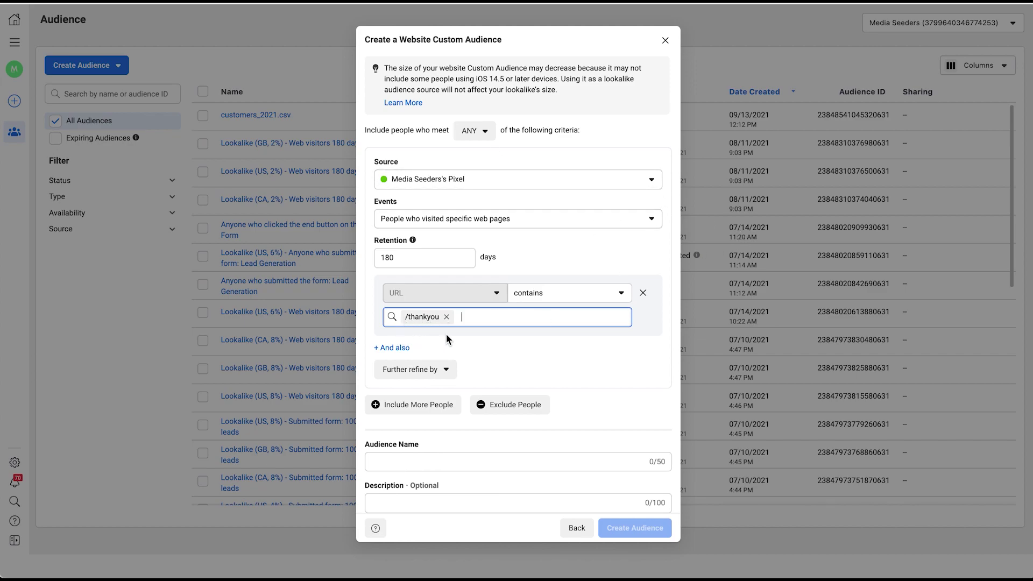
Name the audience 'Thaank you page' and create it
scroll(640, 371, "down", 1)
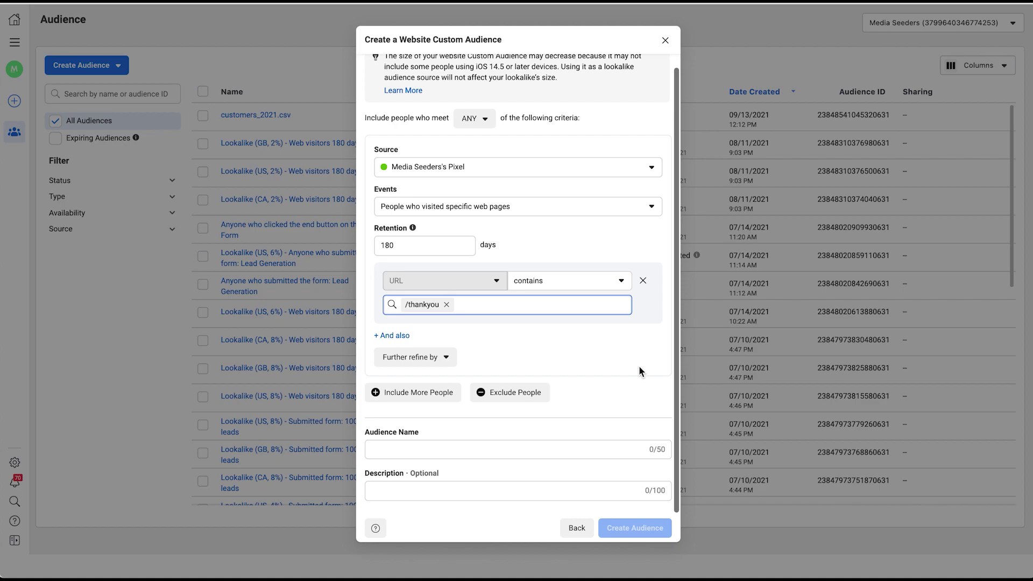
left_click(567, 453)
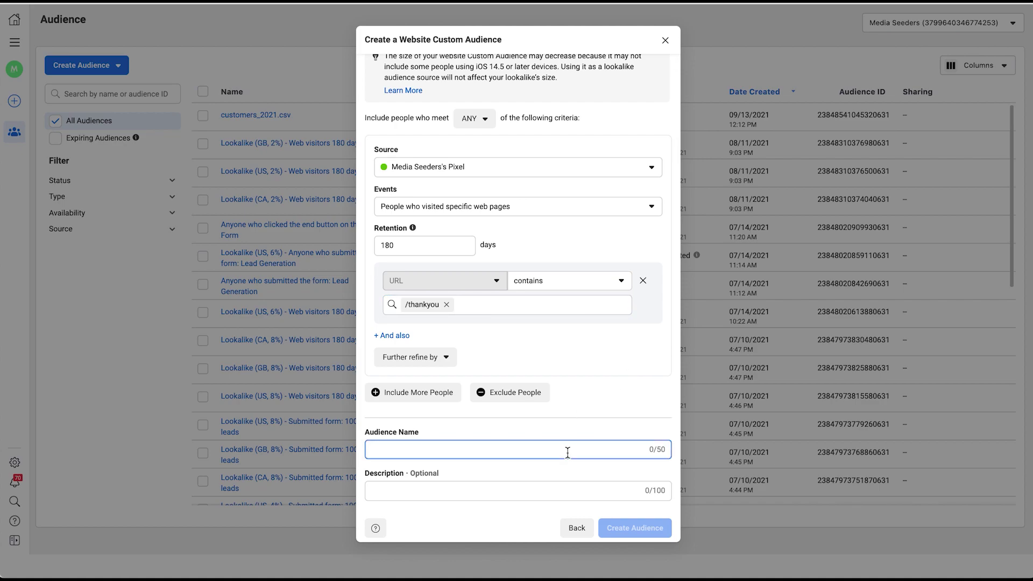
type("Tha")
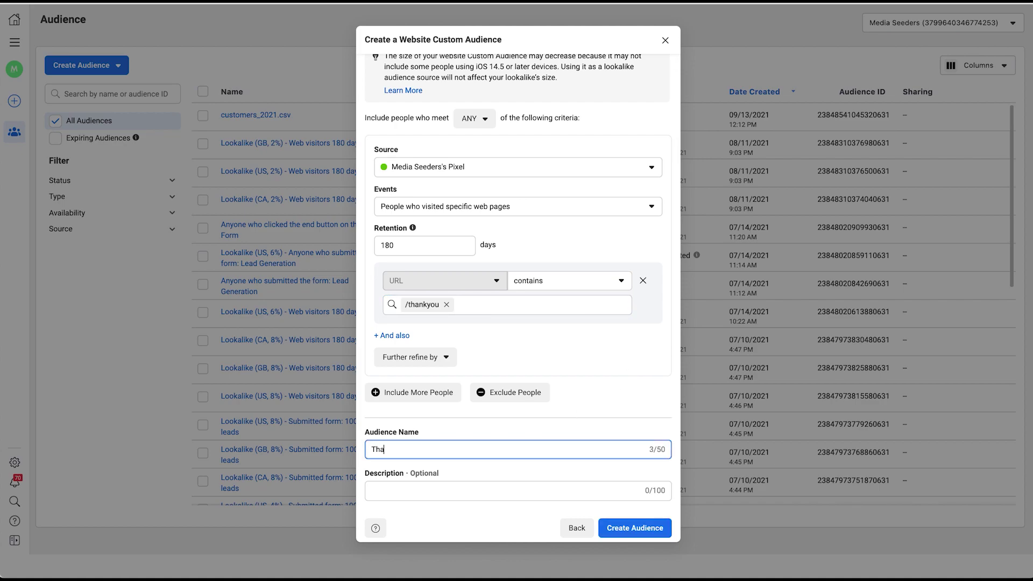
type("ank y")
type("ou page")
left_click(657, 532)
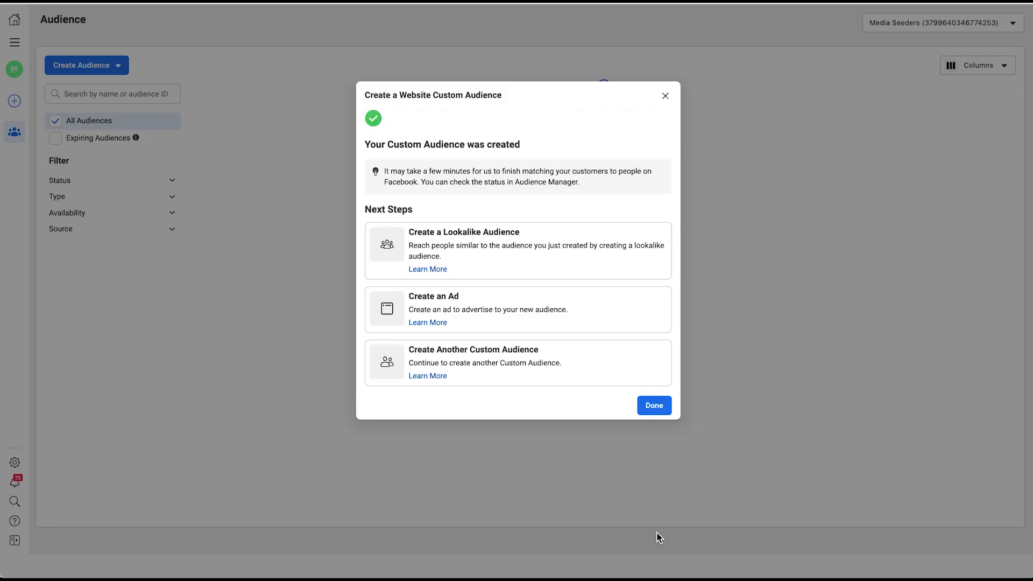
left_click(656, 407)
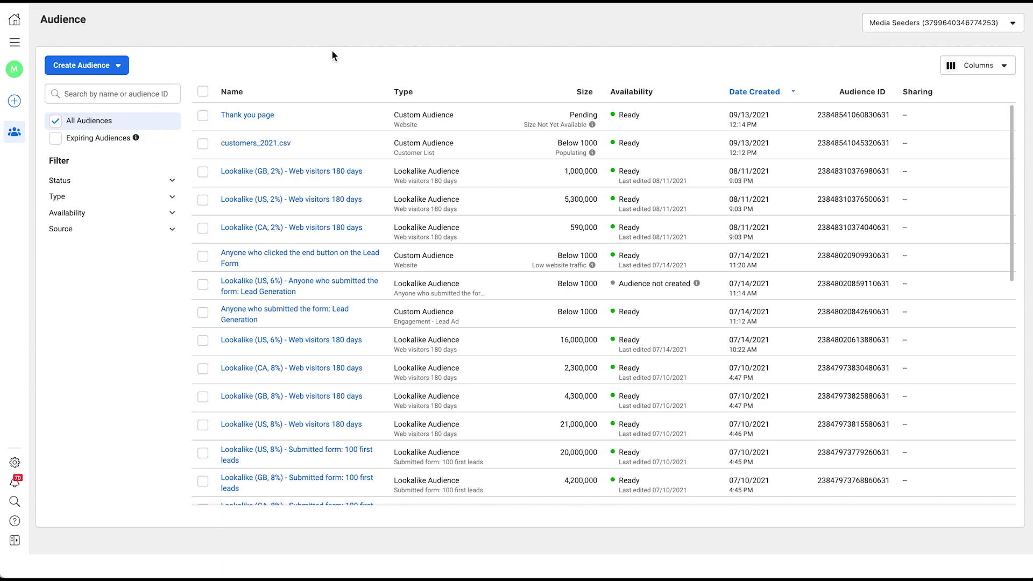
left_click(202, 143)
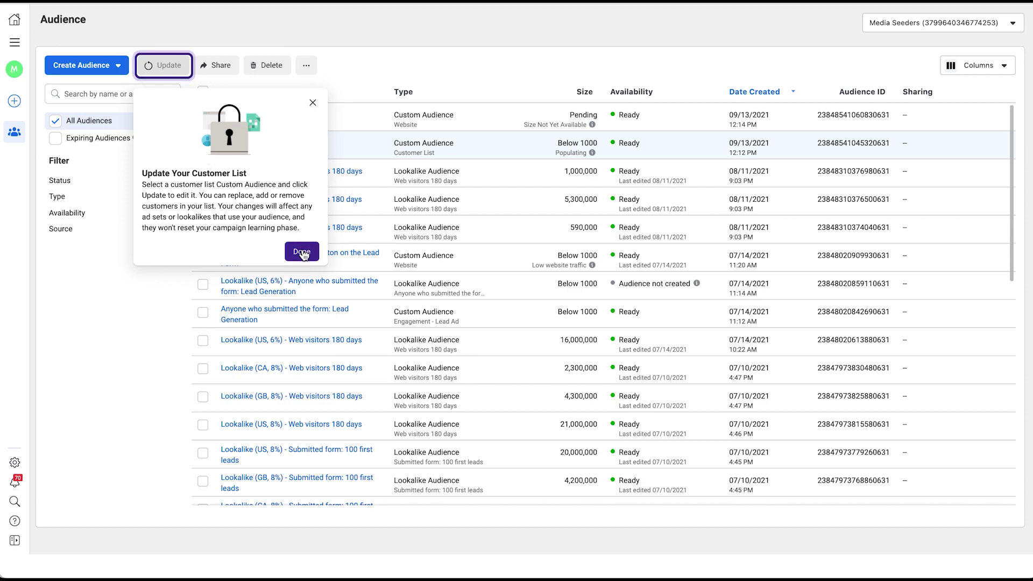
Create a lookalike from customers_2021.csv and set its location to Sweden
left_click(302, 254)
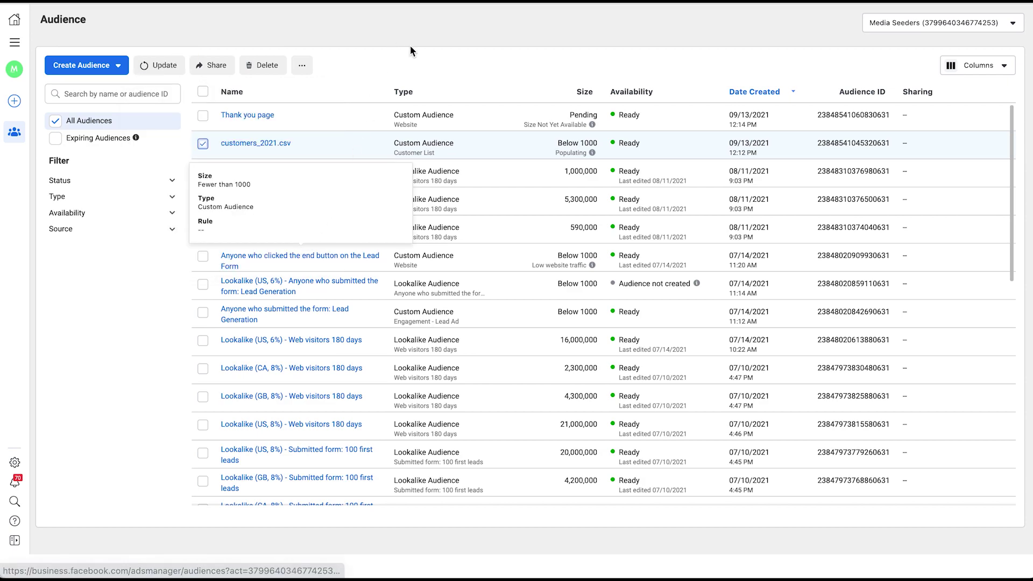
left_click(302, 67)
left_click(327, 93)
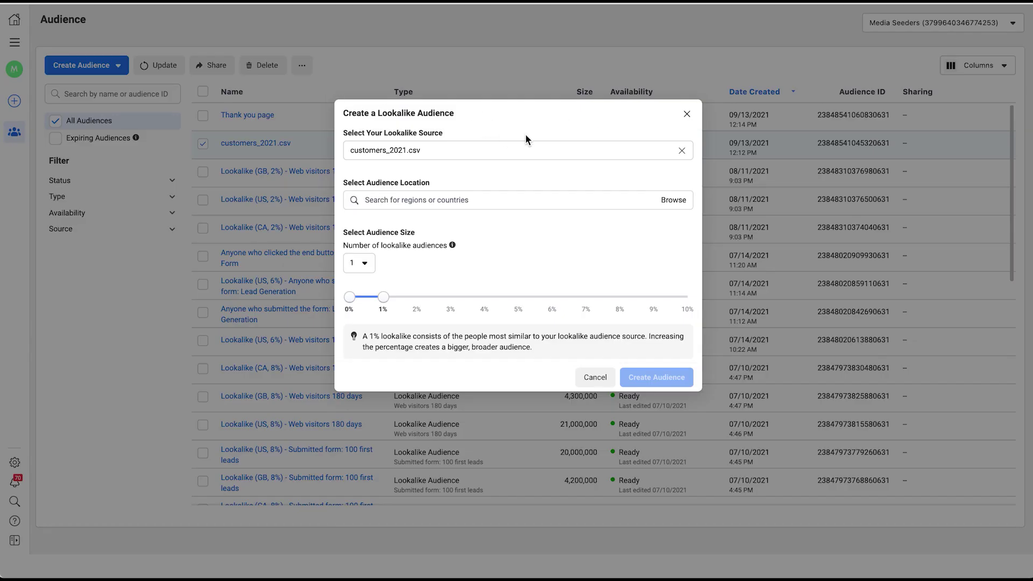
left_click(444, 199)
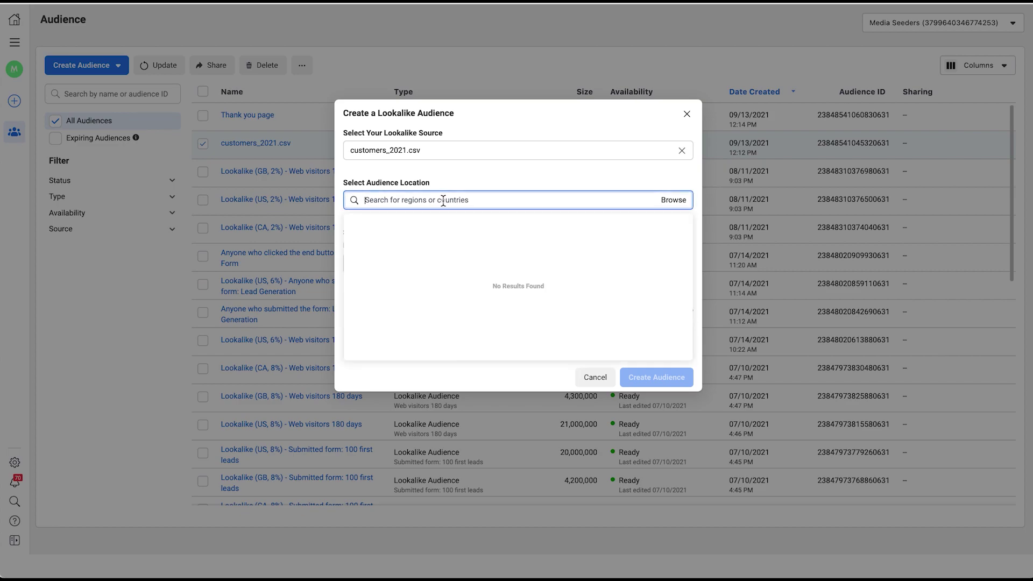
type("sweden")
left_click(372, 223)
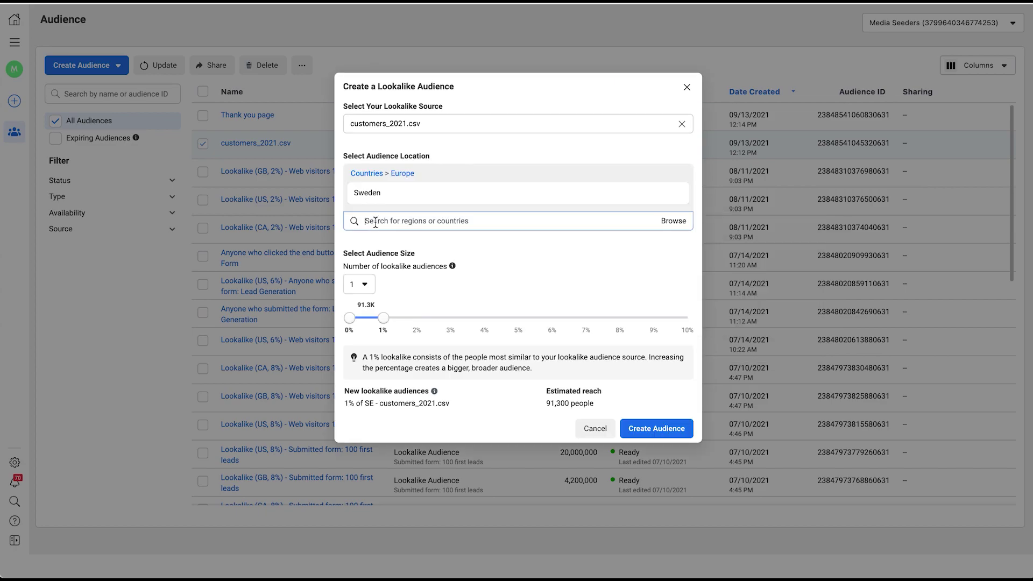
left_click(661, 154)
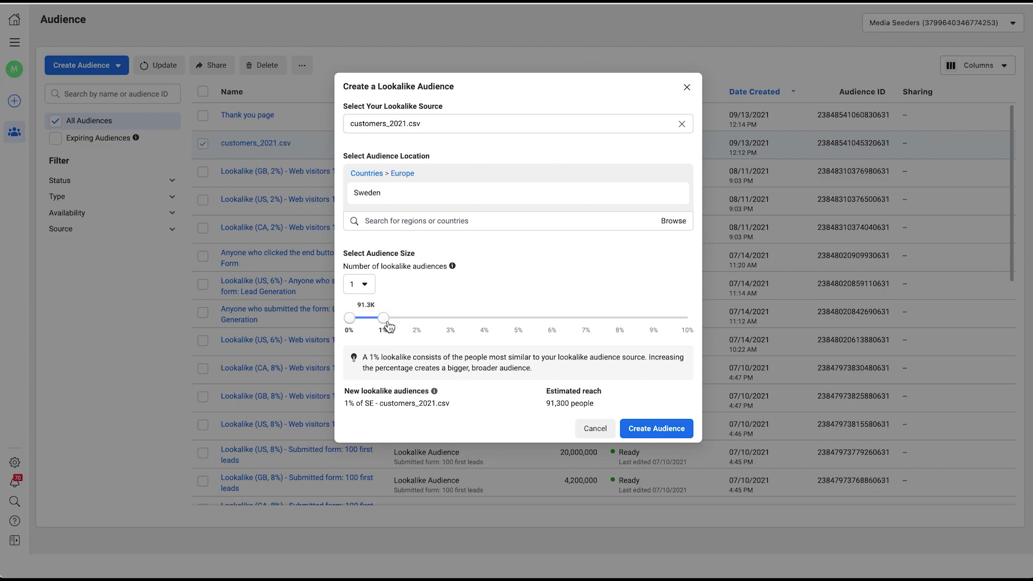
Set the lookalike size slider to 4%, about 365,000 people
left_click_drag(383, 318, 708, 313)
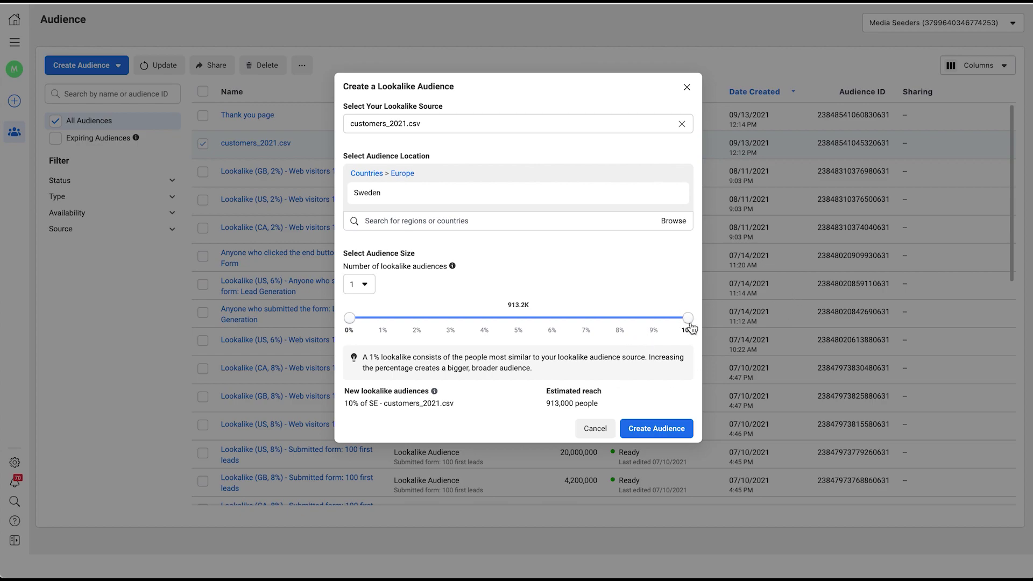
left_click_drag(687, 327, 424, 326)
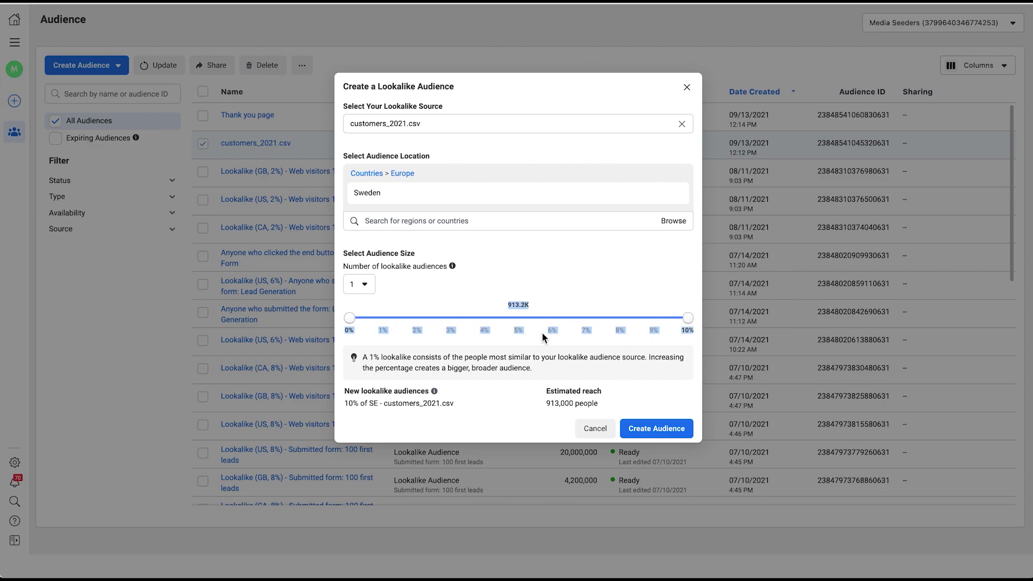
left_click(593, 291)
left_click_drag(688, 318, 383, 318)
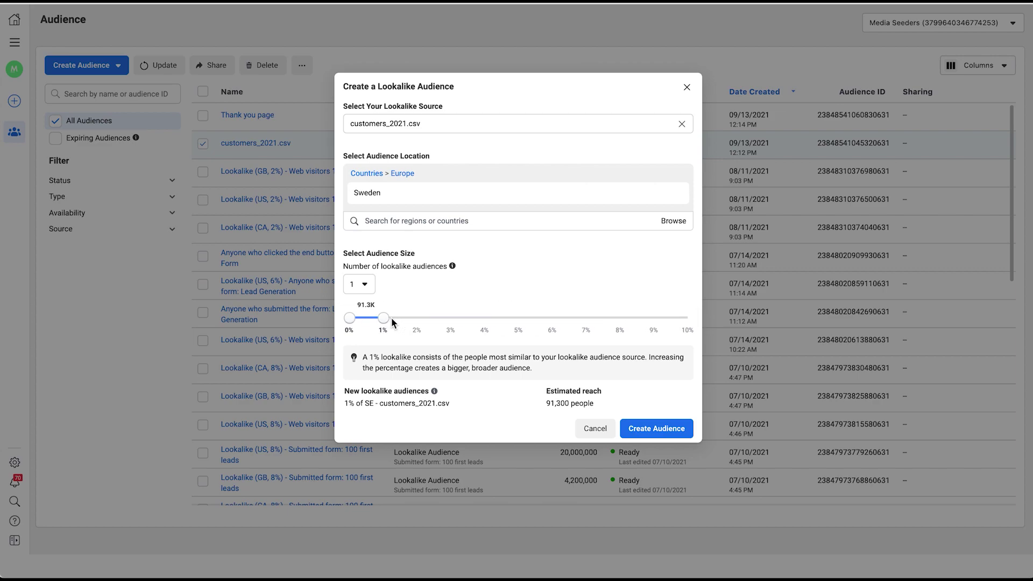
left_click_drag(415, 317, 484, 318)
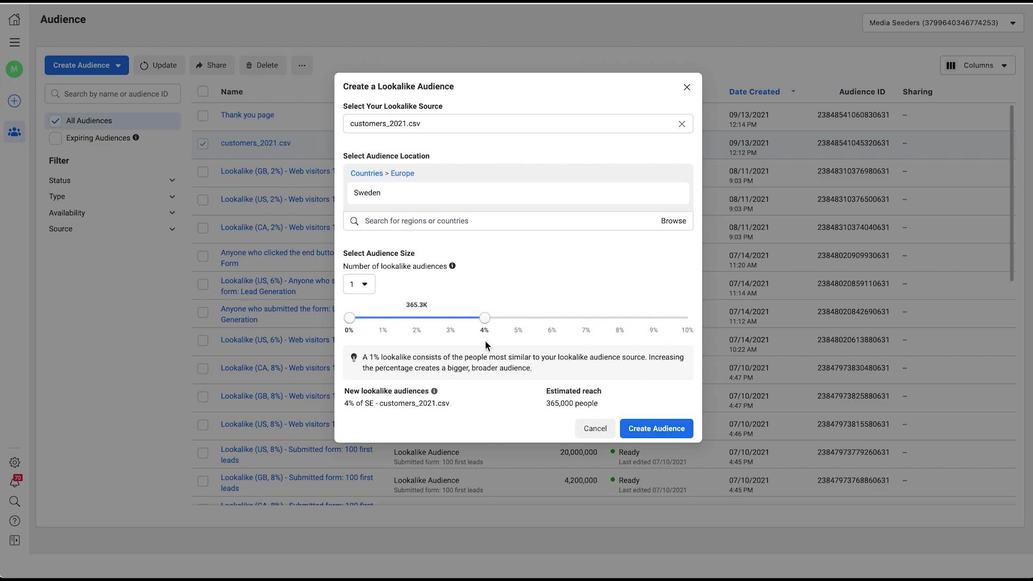
Submit the 4% Sweden lookalike of customers_2021.csv with Create Audience
left_click(670, 429)
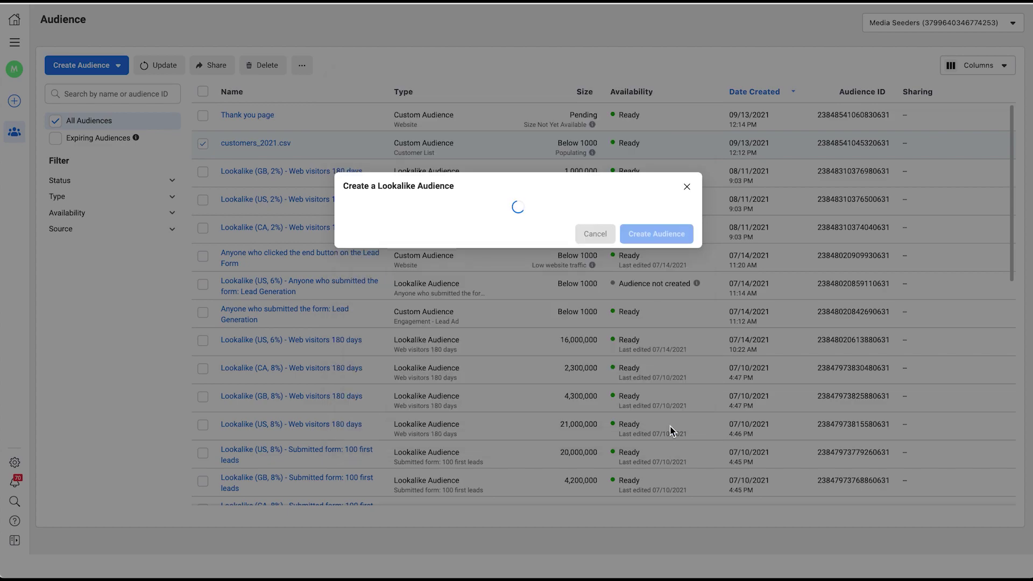